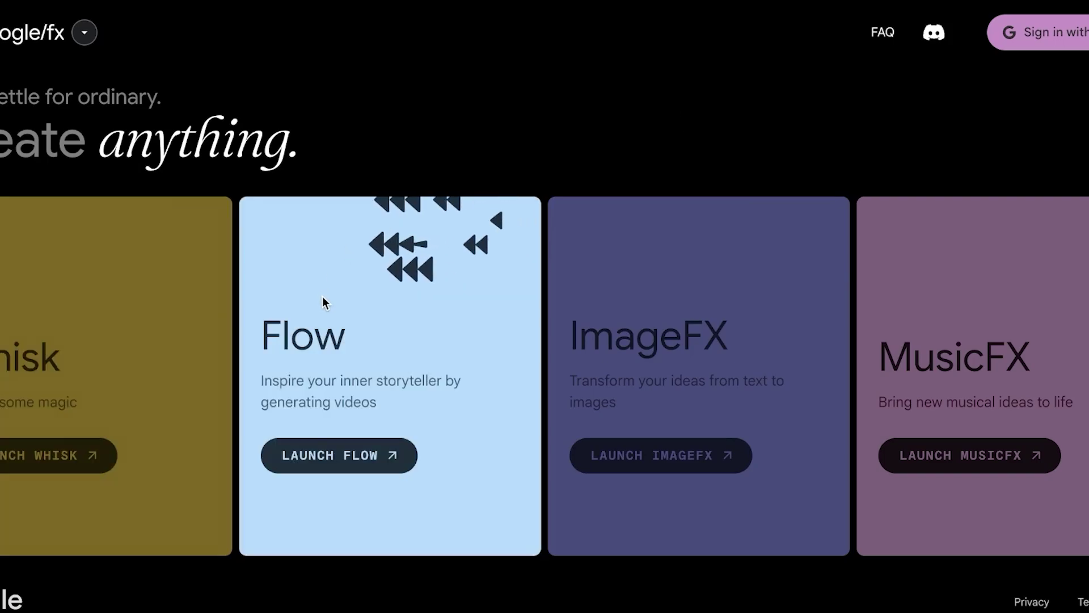
Step: Launch Flow from its card on the Google Labs page
left_click(333, 470)
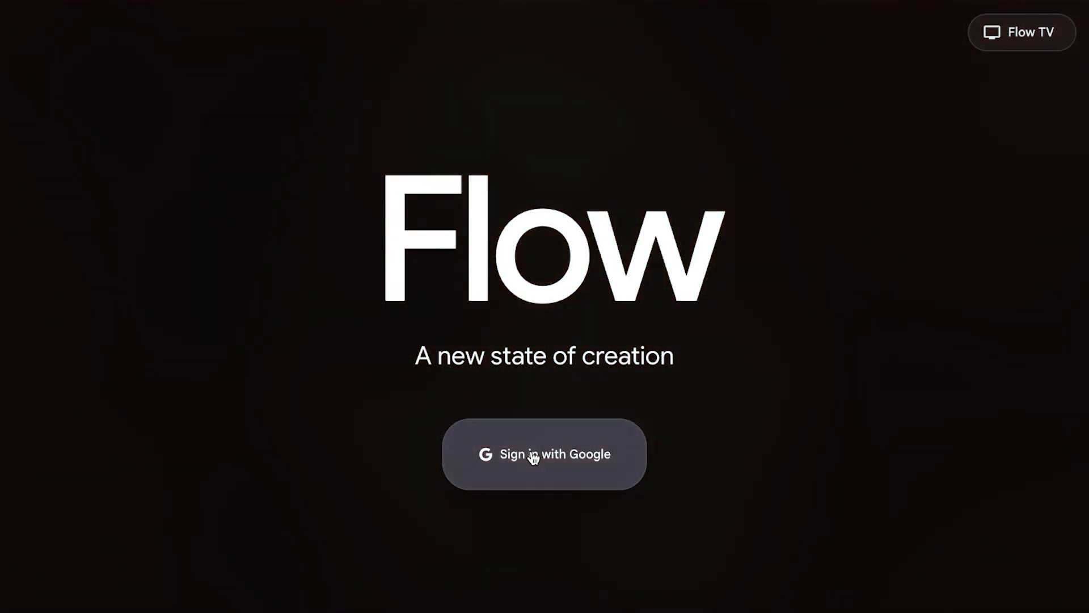
Step: Sign in to Flow with a Google account picked from the account list
left_click(531, 450)
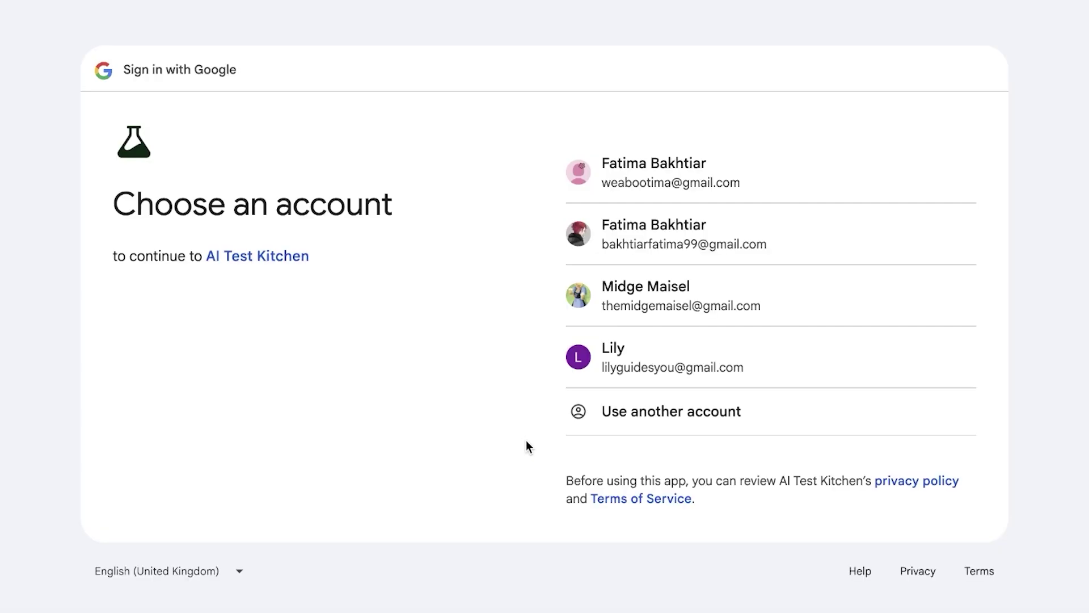
left_click(618, 290)
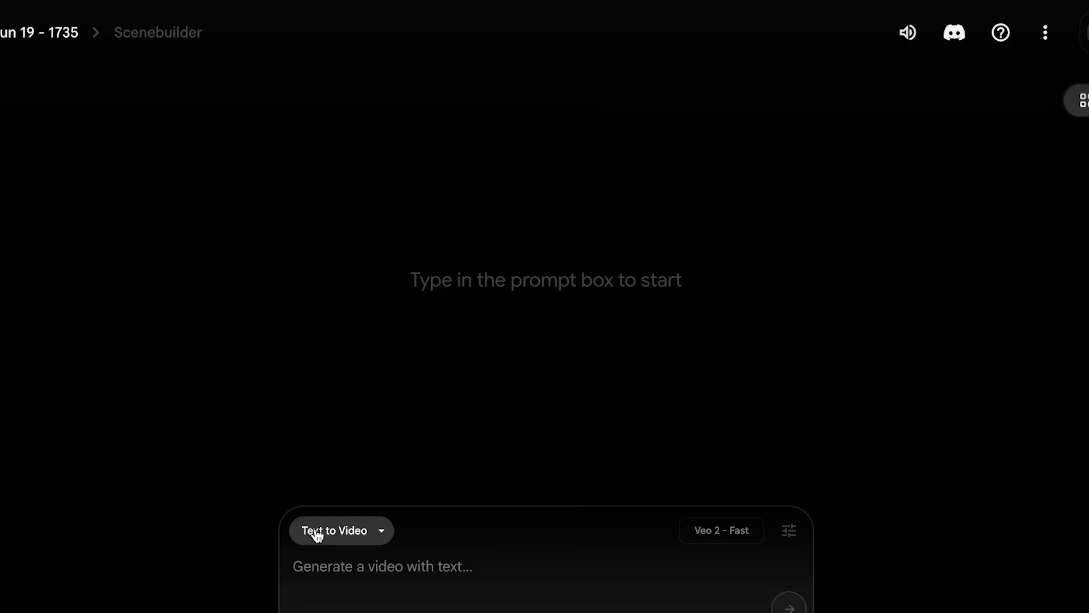
left_click(316, 529)
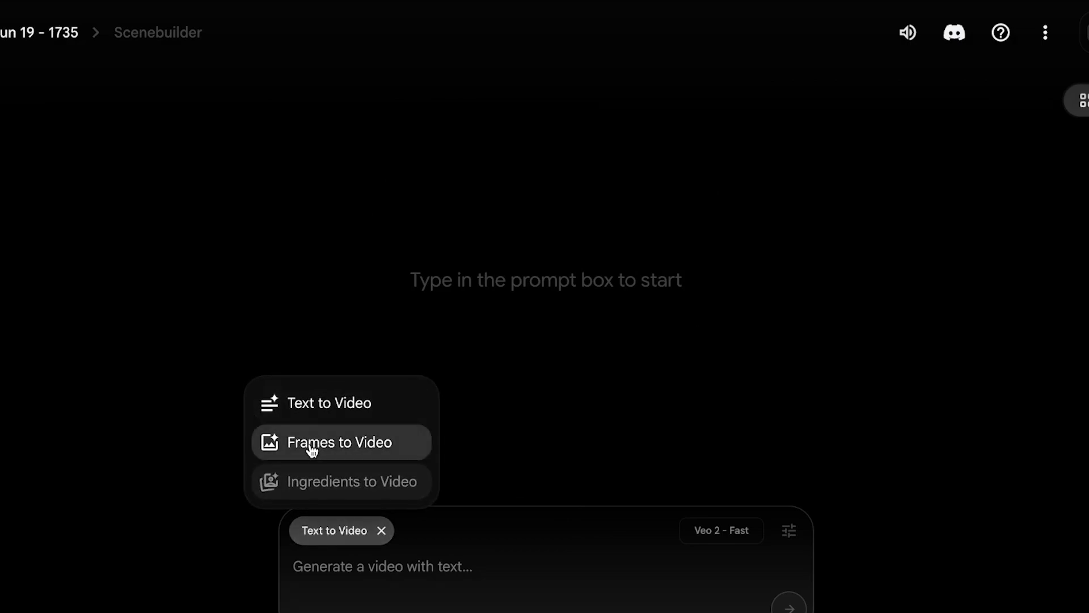
left_click(313, 397)
left_click(375, 572)
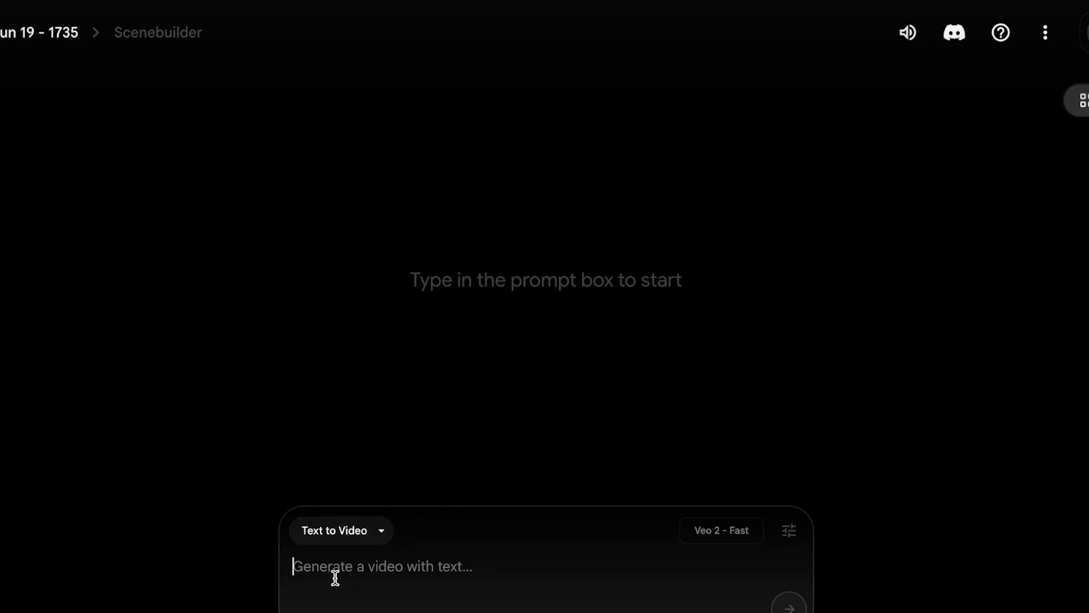
Step: Keep one output per prompt and select Veo 3 - Fast (Text to Video) as the model
left_click(788, 531)
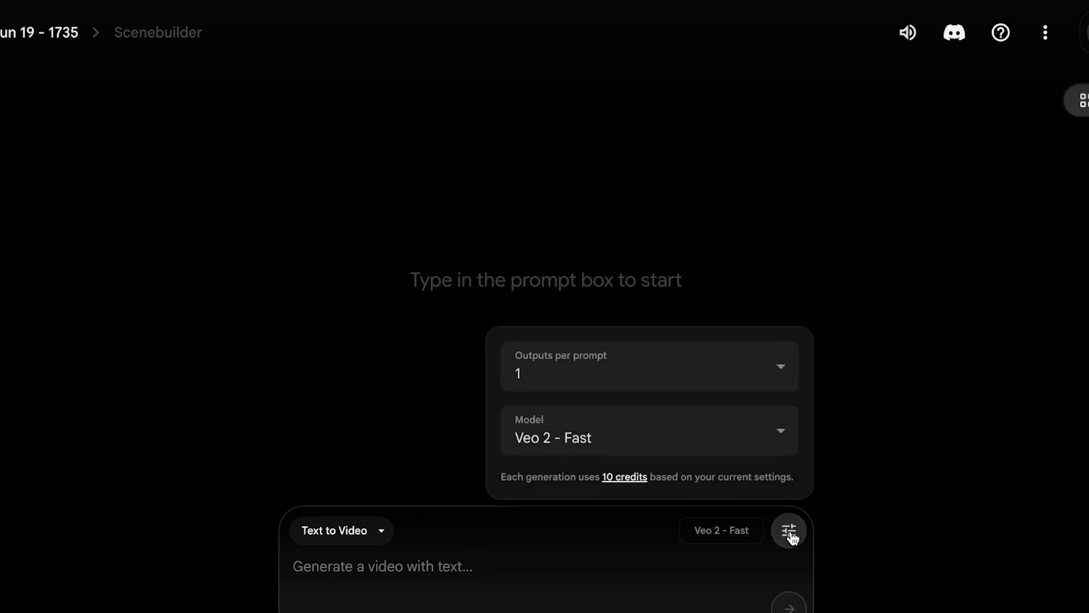
left_click(638, 366)
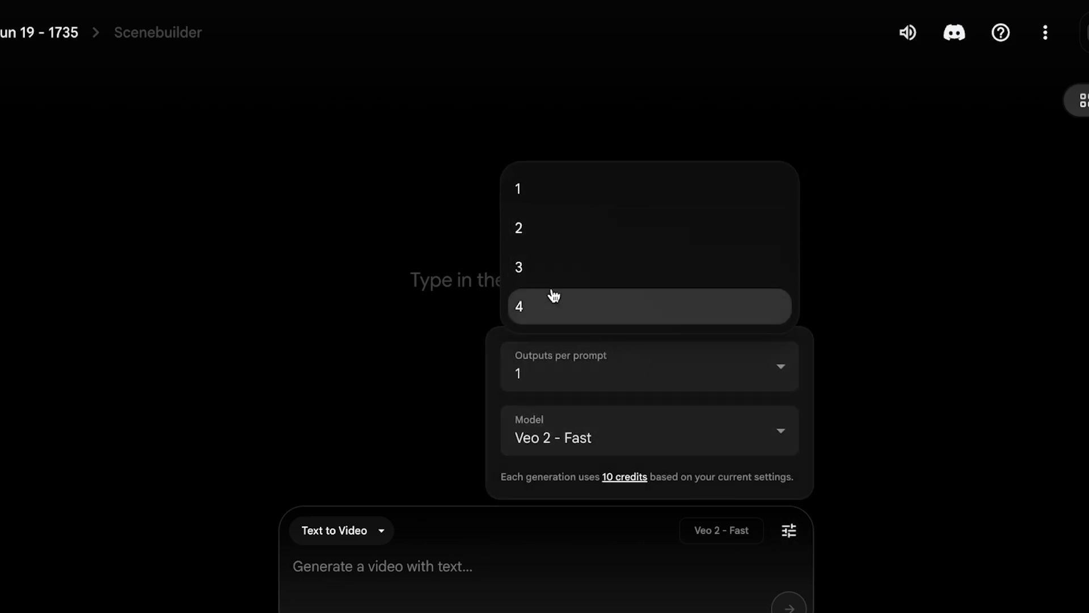
left_click(559, 428)
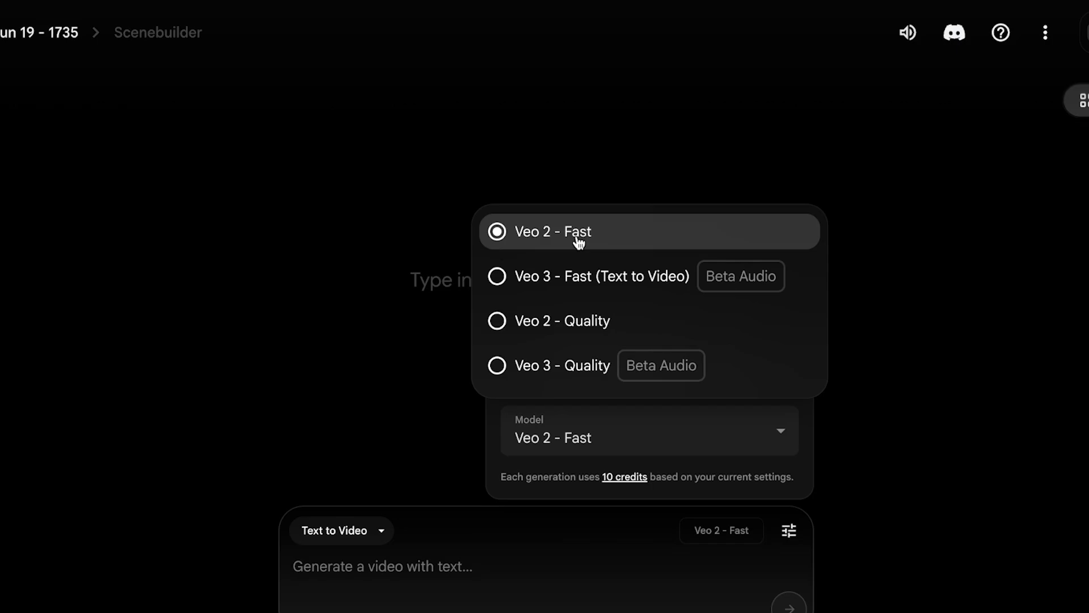
left_click(596, 281)
left_click(707, 442)
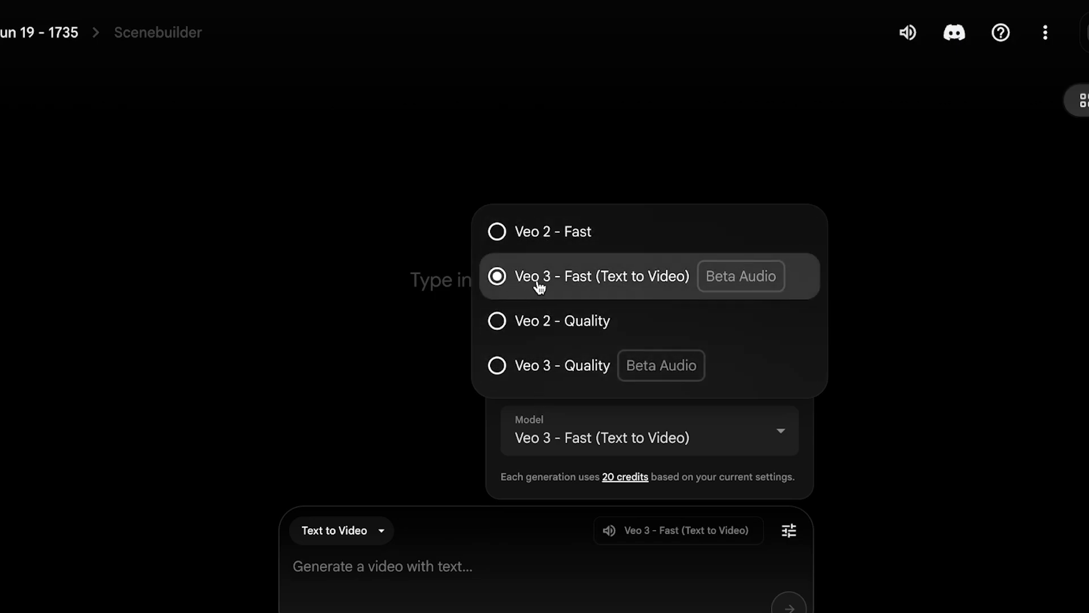
left_click_drag(608, 277, 615, 281)
left_click(614, 282)
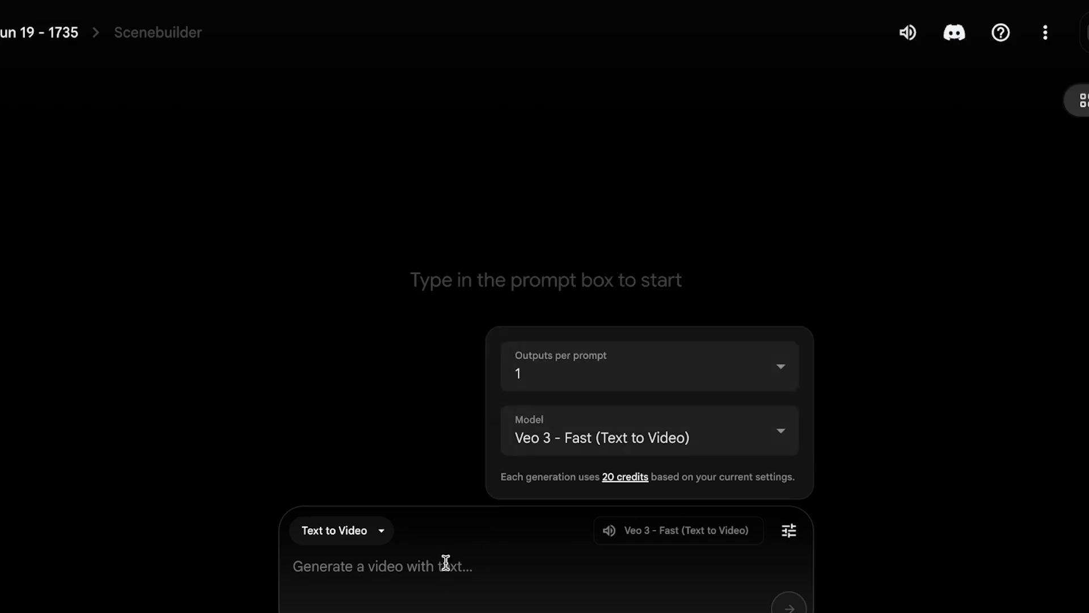
left_click(443, 566)
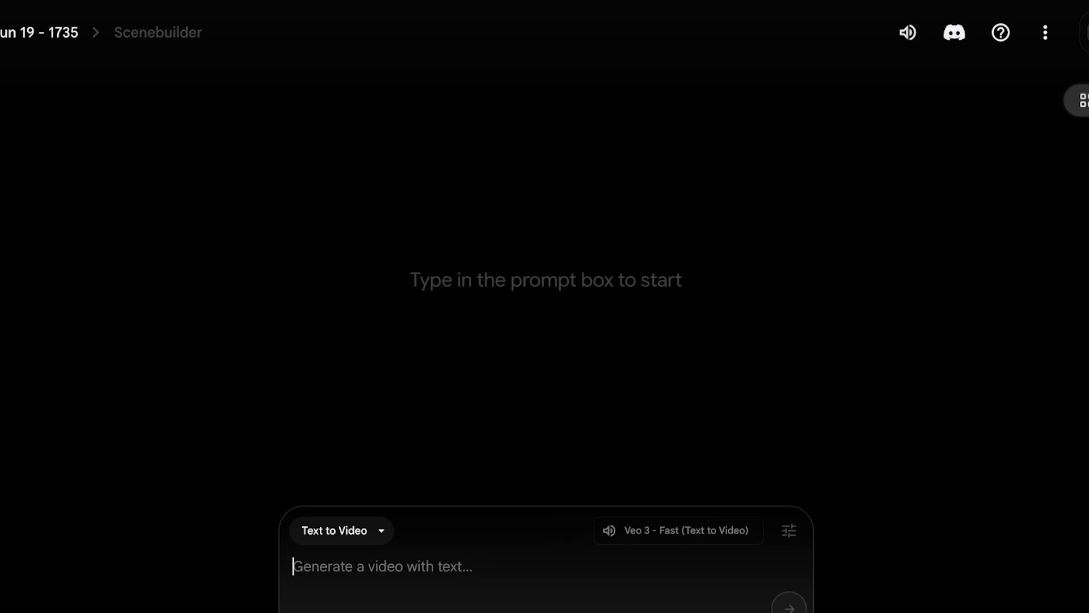
type("My character is i")
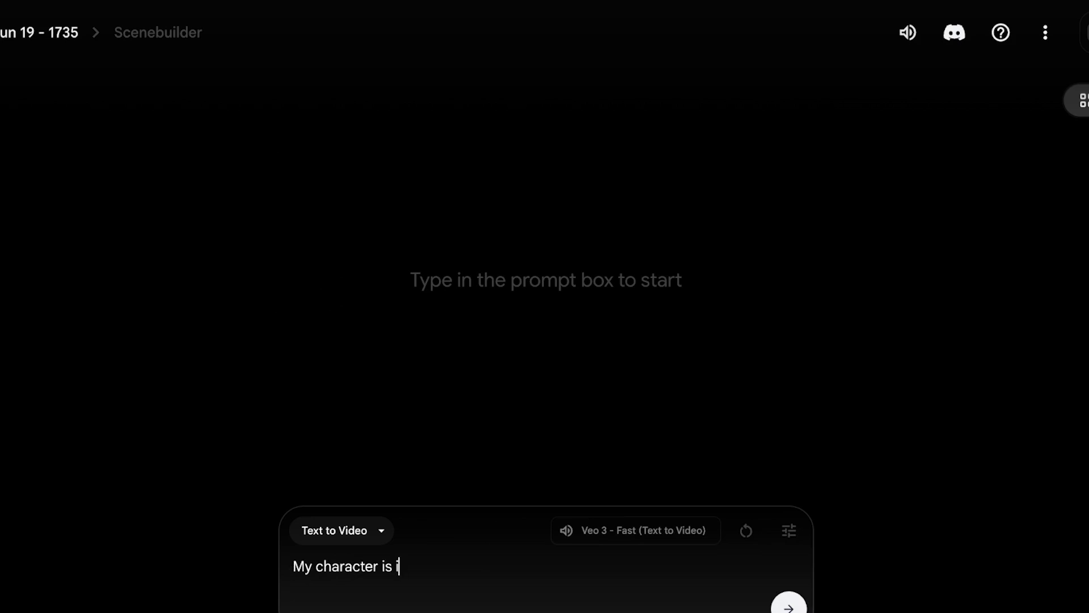
type("n her mid 20")
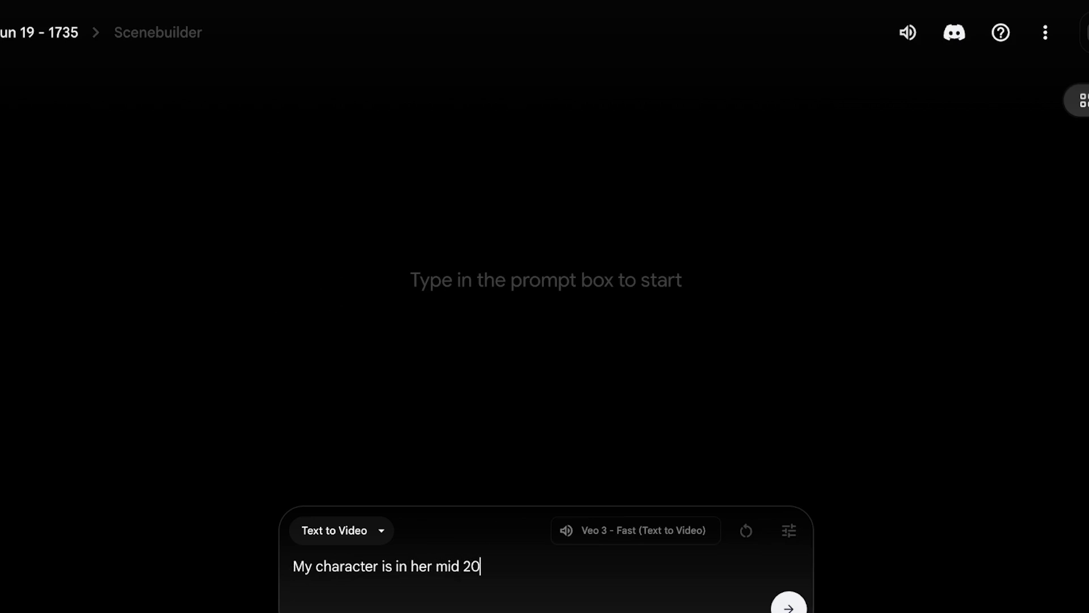
type("'s, she ")
type("5'7, middle")
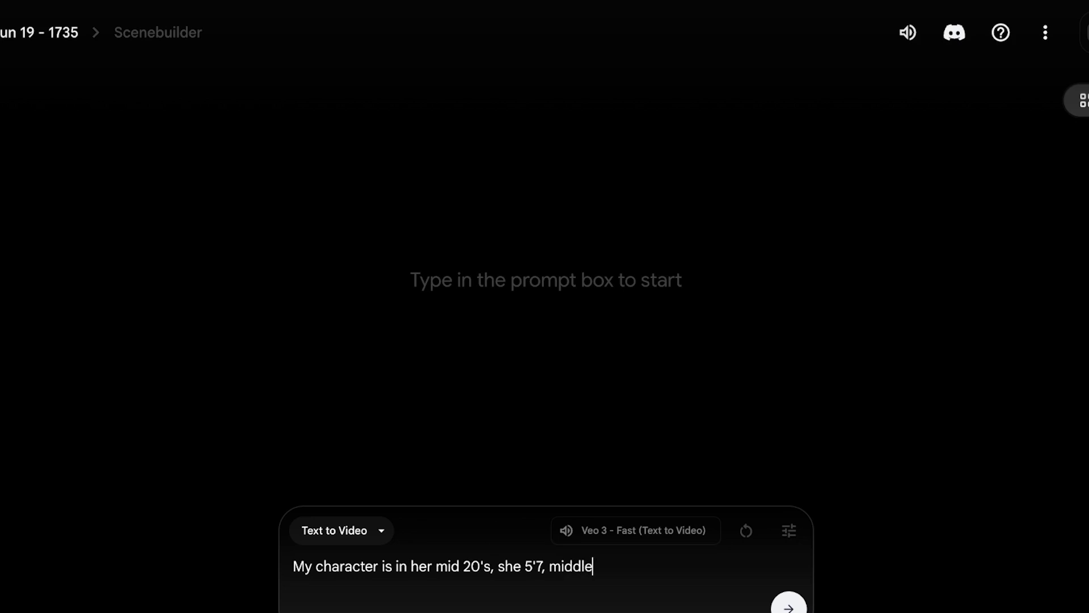
Step: Type the description: mid-20s, 5'7, Middle Eastern, olive skin, brown eyes, nose and cheeks
key("BackSpace")
key("BackSpace")
key("BackSpace")
key("BackSpace")
key("BackSpace")
key("BackSpace")
type("middle eastern,")
type(" has c")
key("BackSpace")
type("olive ski")
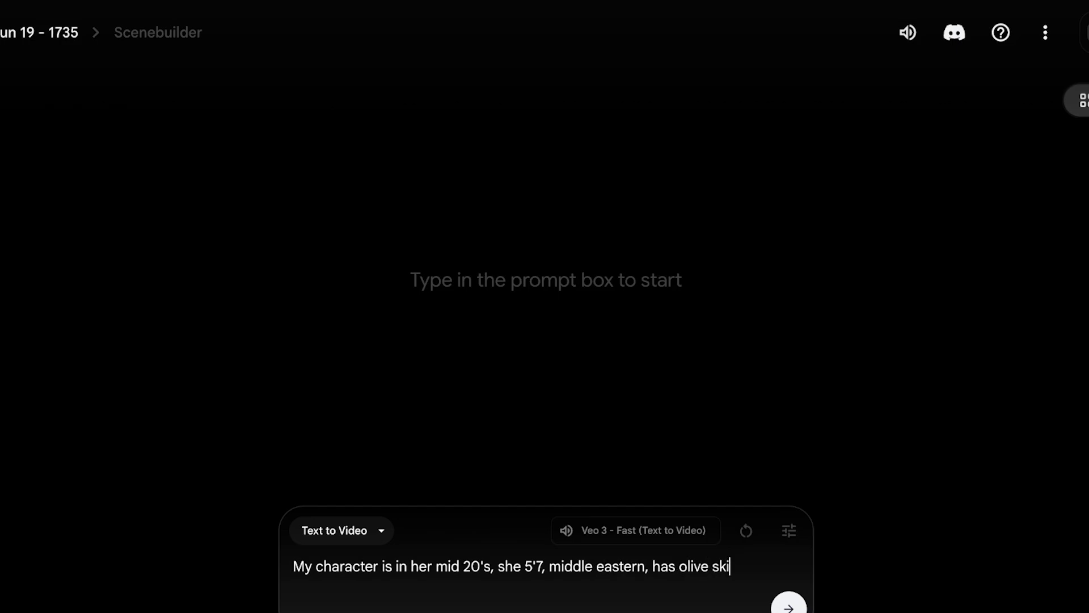
type("n, a beautiful tan, ")
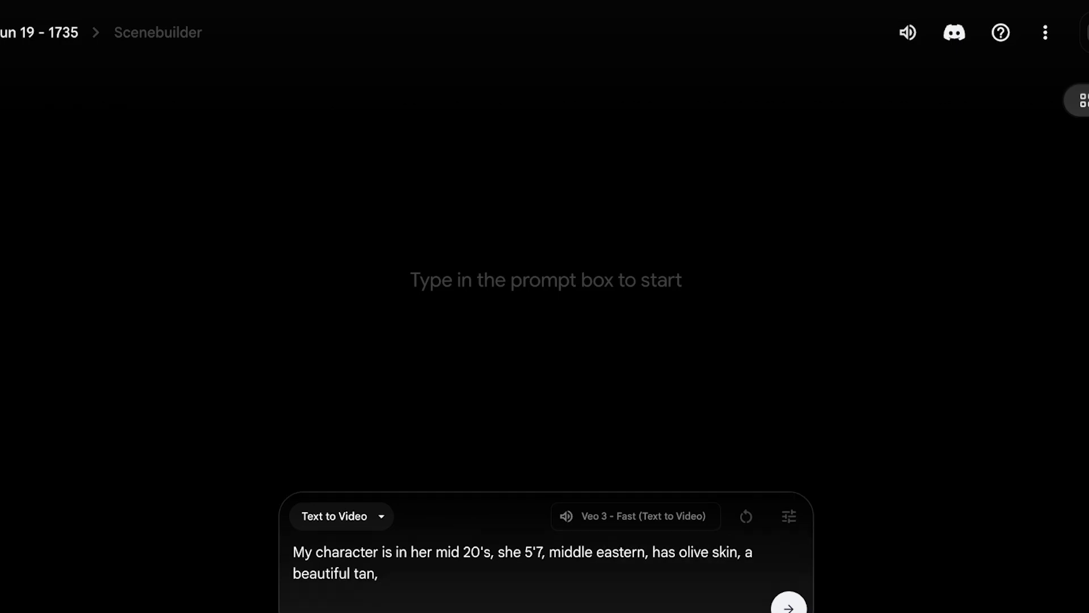
type("big brown")
type(" eyes, a small u")
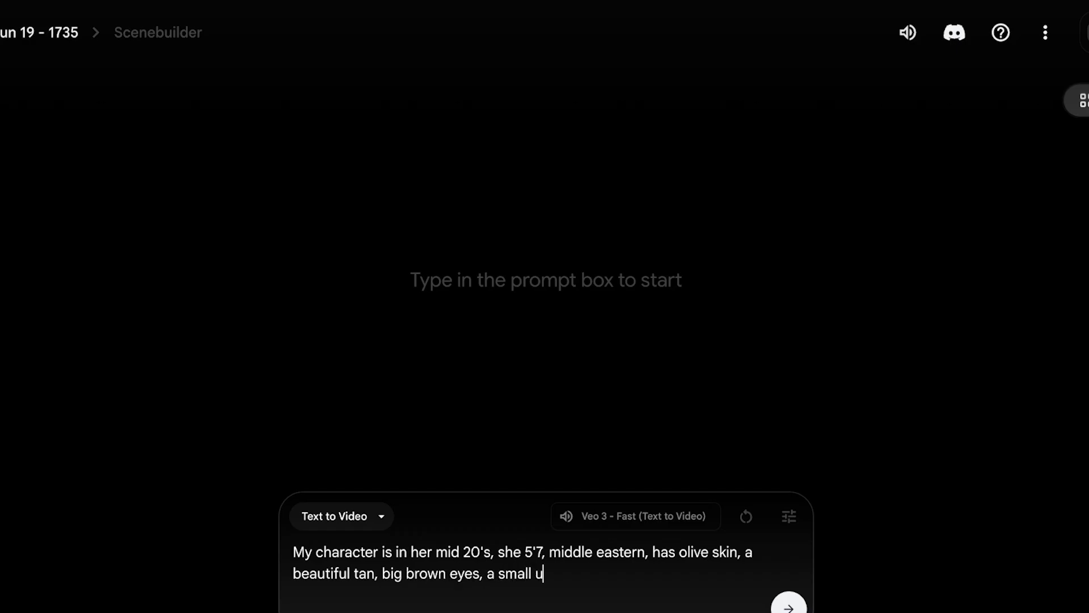
type("pturned nose, w")
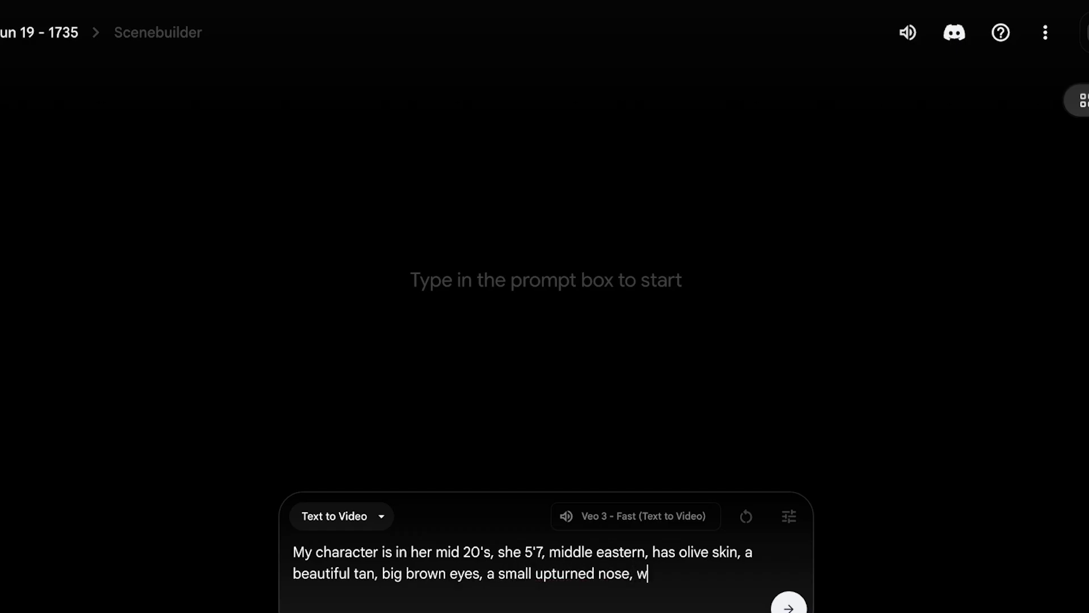
type("ith cubby c")
type("hea")
key("BackSpace")
type("eks")
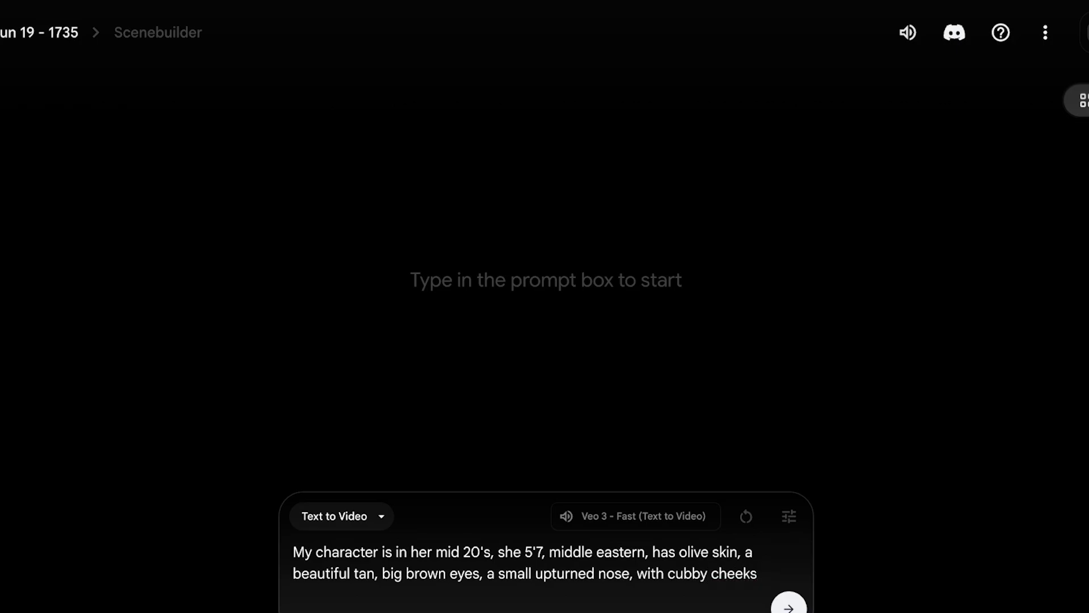
type(", , plump ")
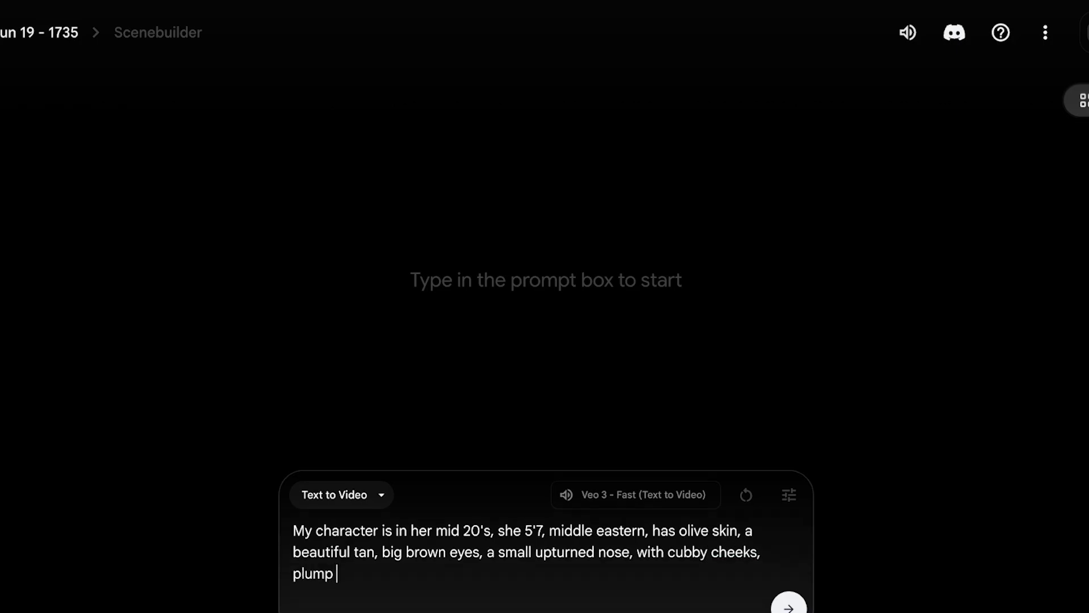
type("s lips and a sc")
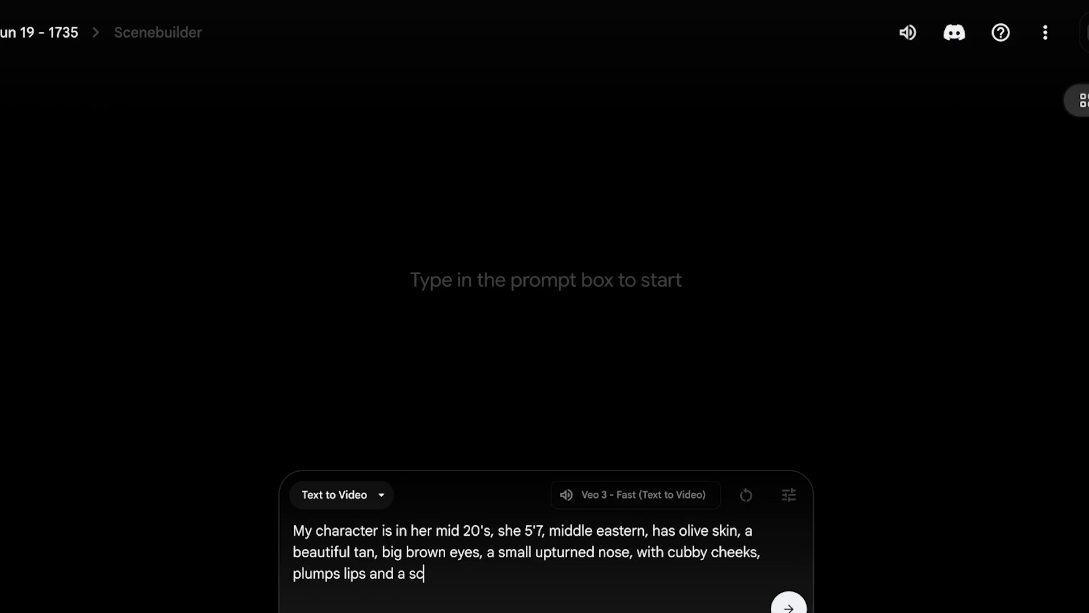
type("ar on he ")
type("r top right forehead.")
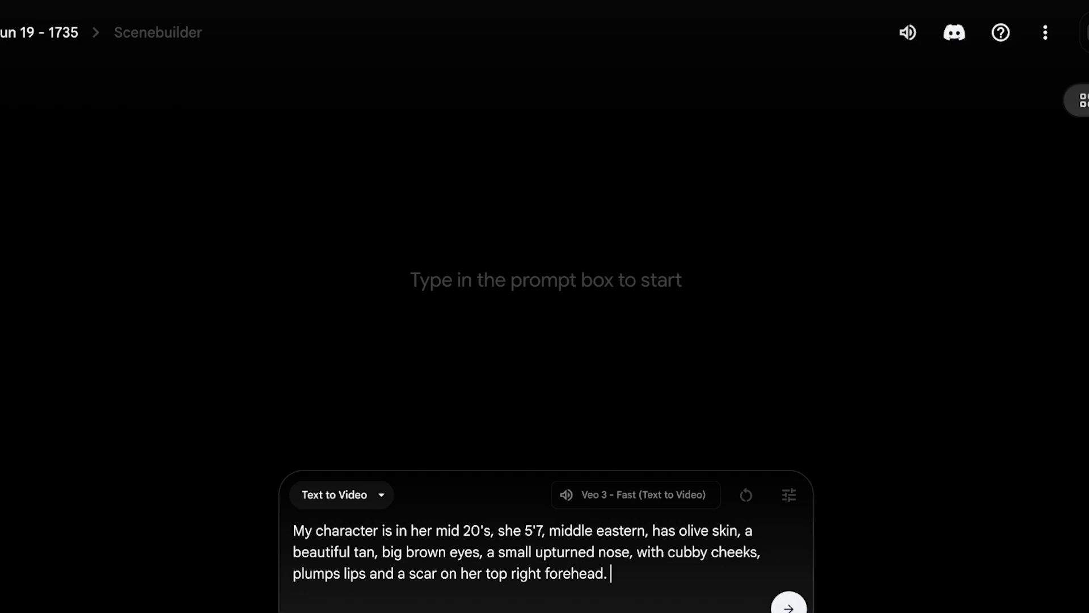
type("She h")
type("as medium")
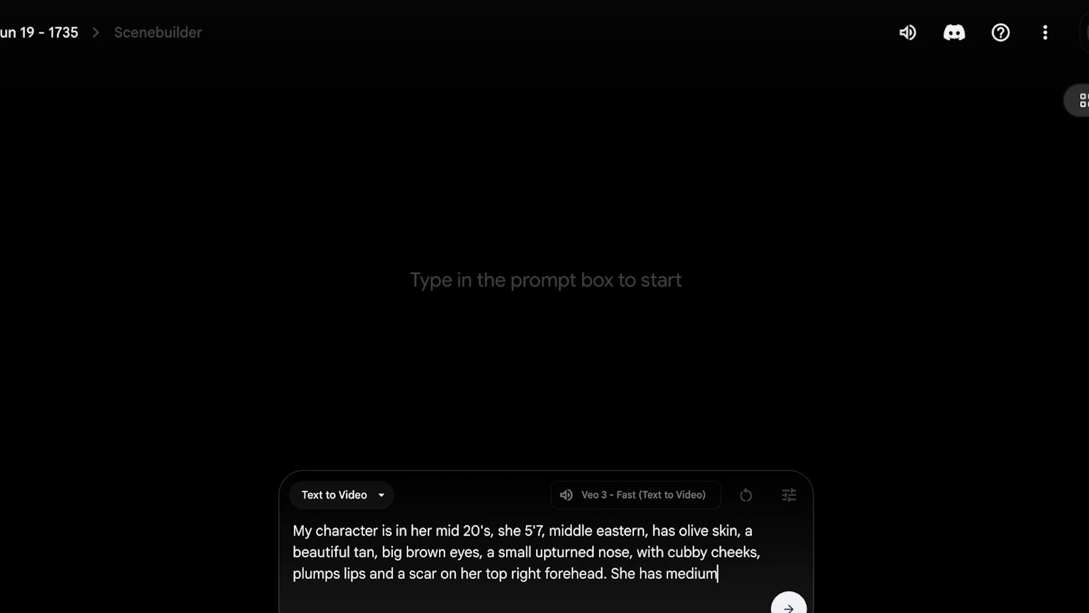
Step: Add messy black hair, a spoken greeting and a bedroom background, then submit the prompt
key("BackSpace")
key("BackSpace")
key("BackSpace")
key("BackSpace")
key("BackSpace")
key("BackSpace")
type("sli")
type("ghtly wavy blakc")
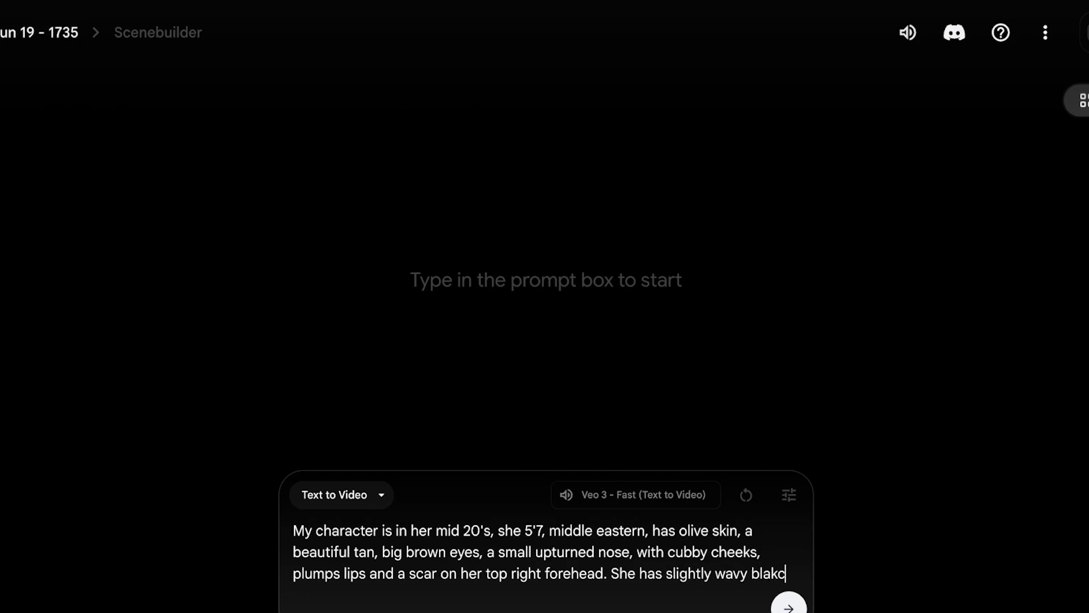
key("BackSpace")
key("BackSpace")
type("ck hair t")
key("BackSpace")
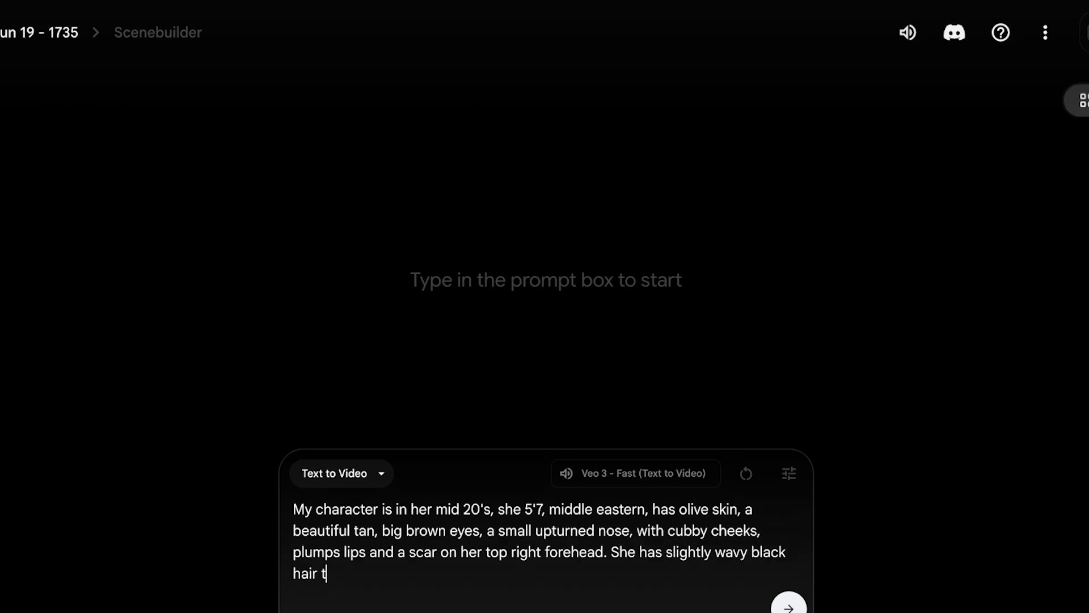
type("which is messy.")
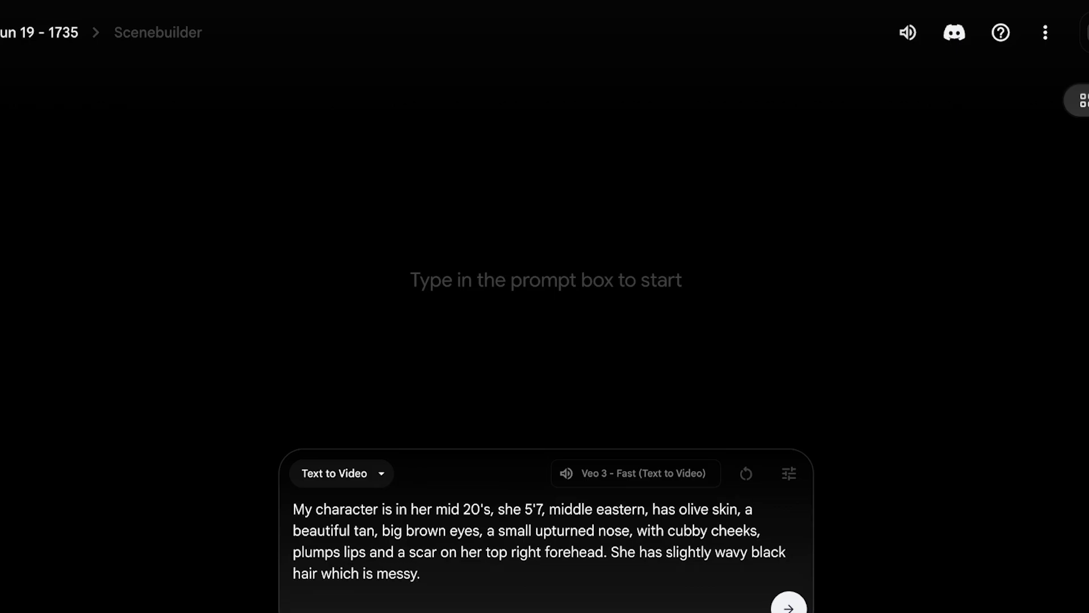
key("BackSpace")
type(", it is")
key("BackSpace")
key("BackSpace")
type("reaches h")
type("er back.")
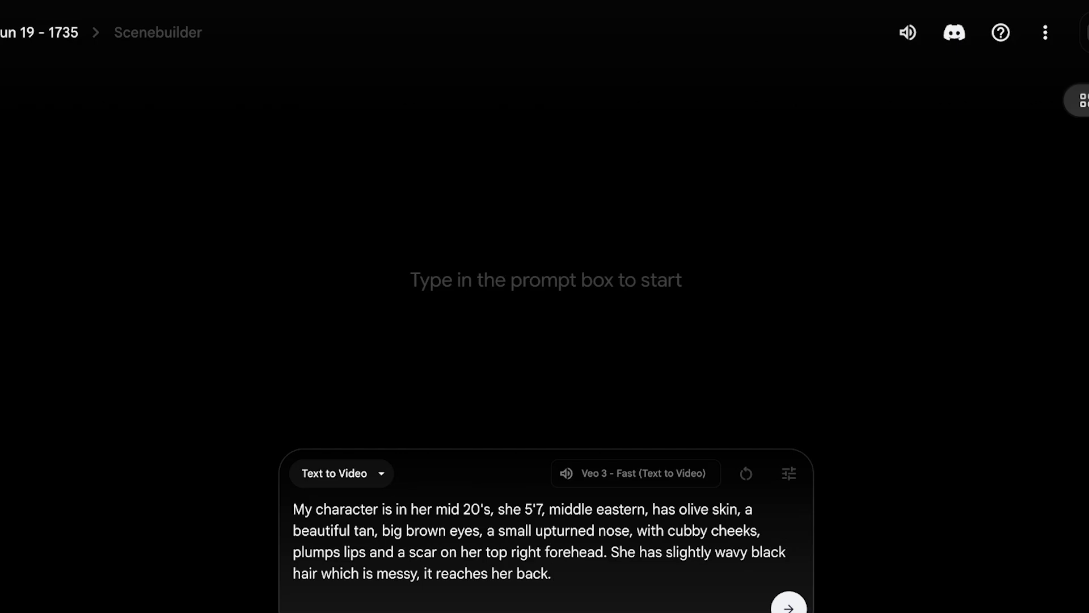
type("She is looking straight at th")
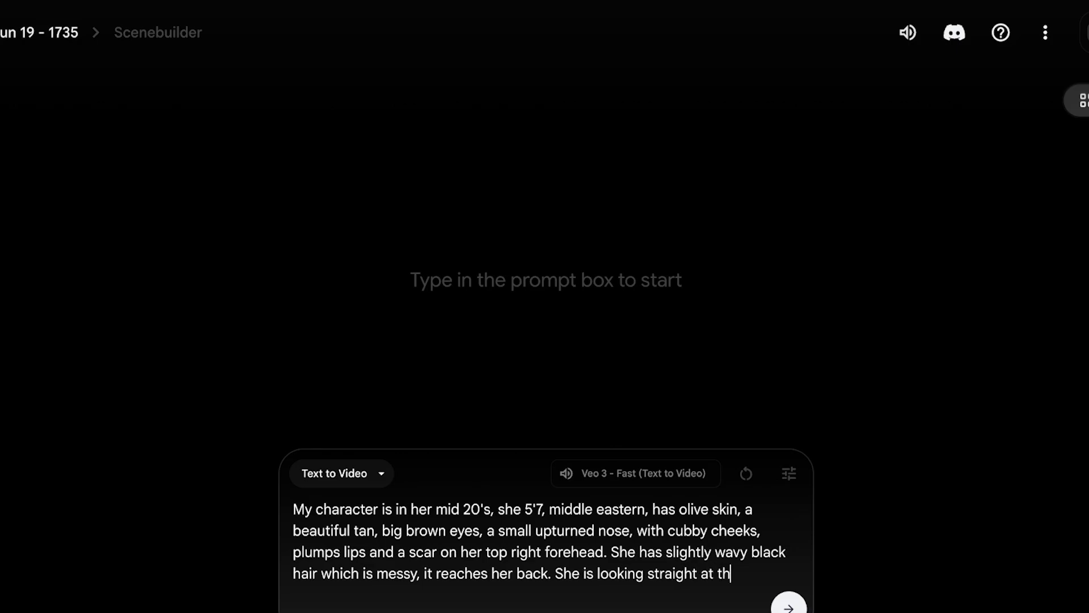
type("e camera and she")
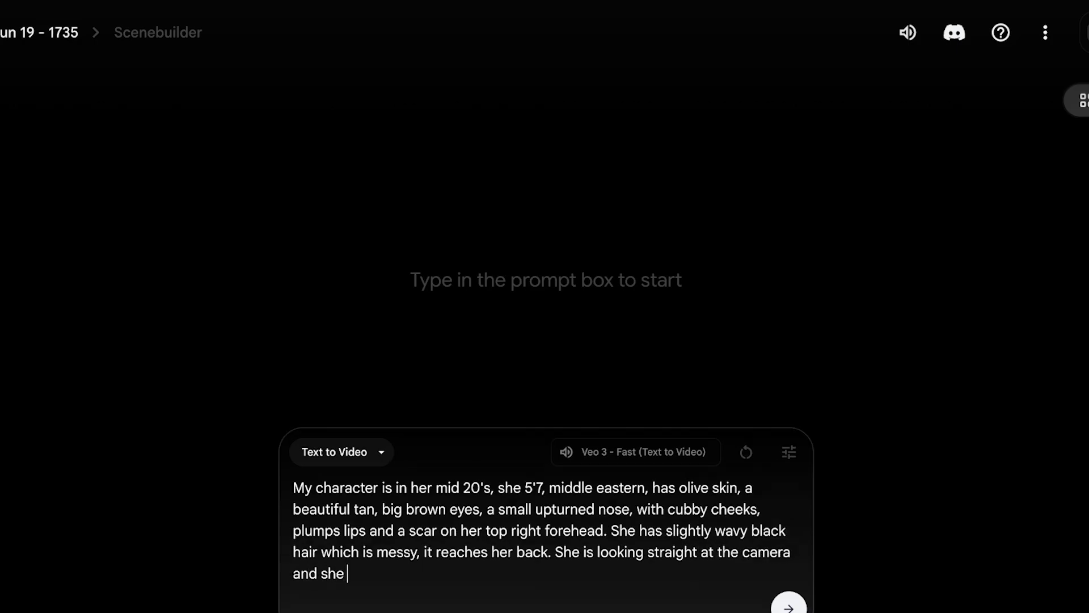
type(" my names lianna'.")
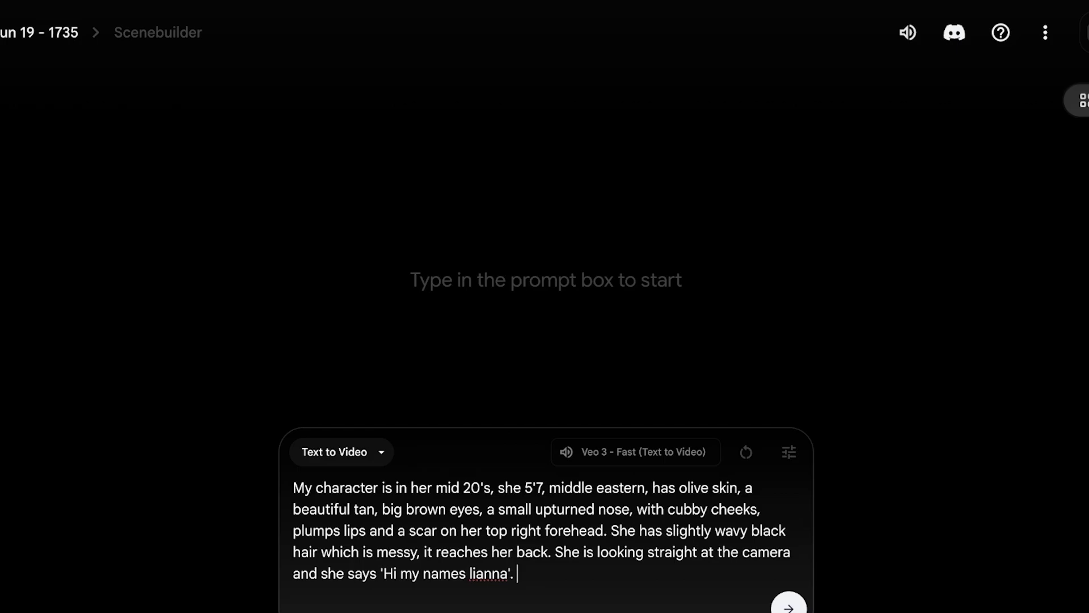
type("bacgrou")
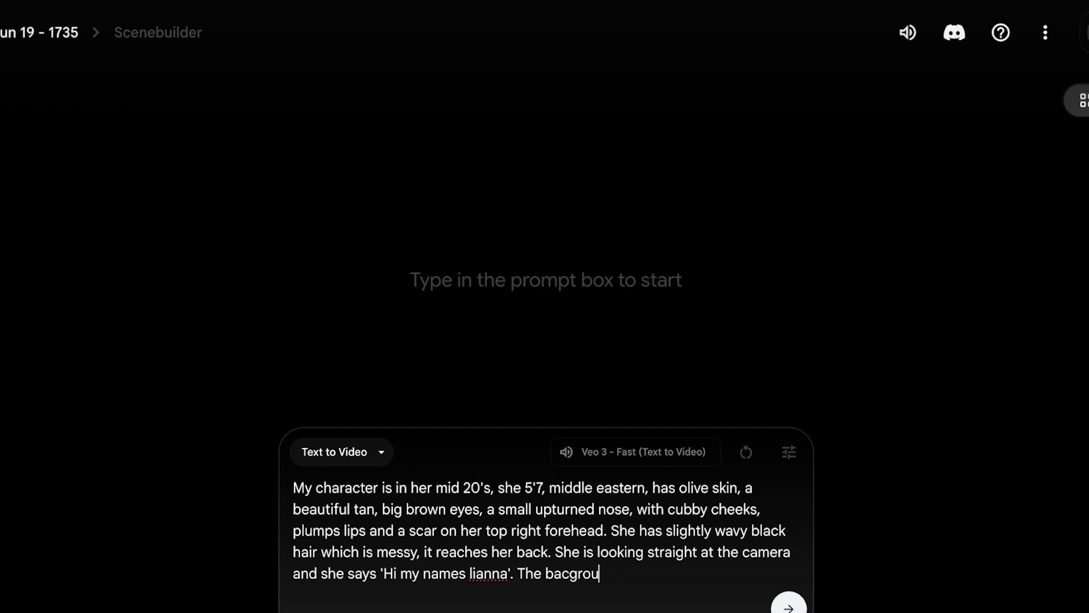
key("BackSpace")
key("BackSpace")
key("BackSpace")
key("BackSpace")
type("kground shoe")
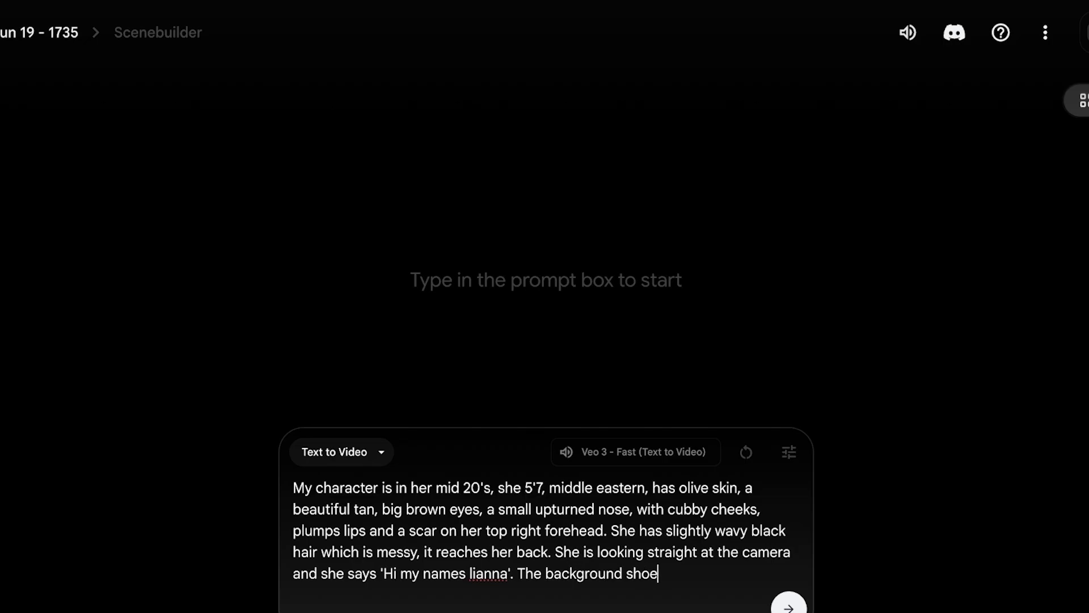
key("BackSpace")
type("ws her bedroo")
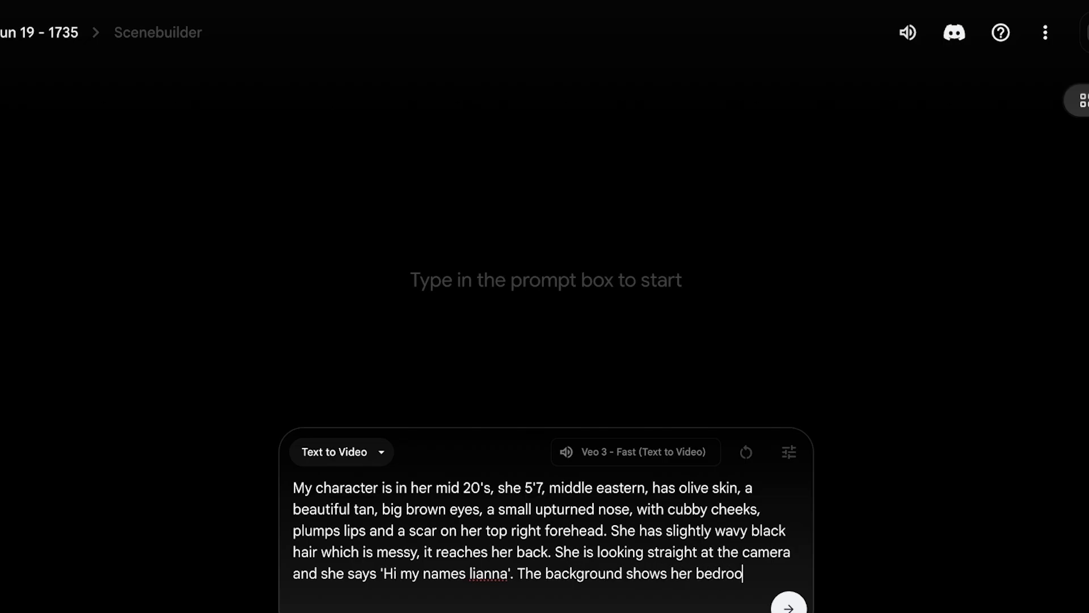
type("m")
key("Return")
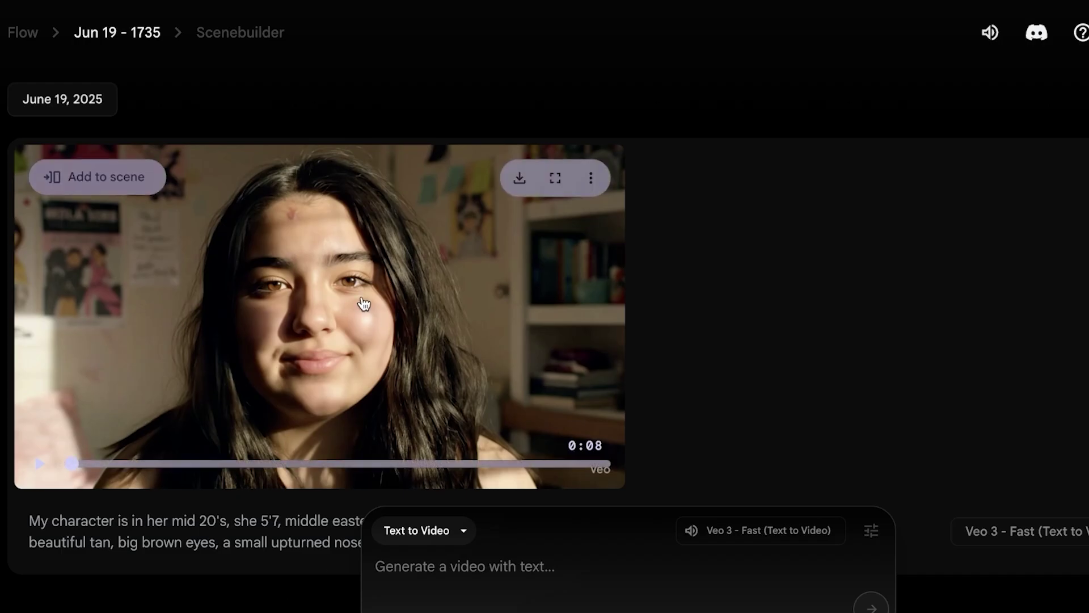
mouse_move(319, 316)
left_click(38, 469)
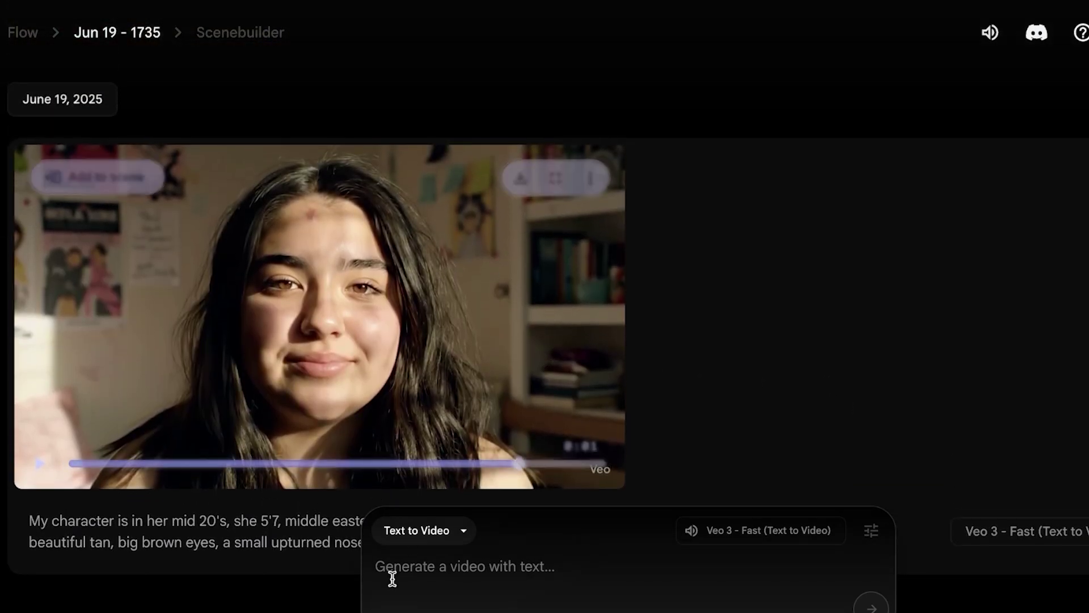
scroll(403, 536, "down", 3)
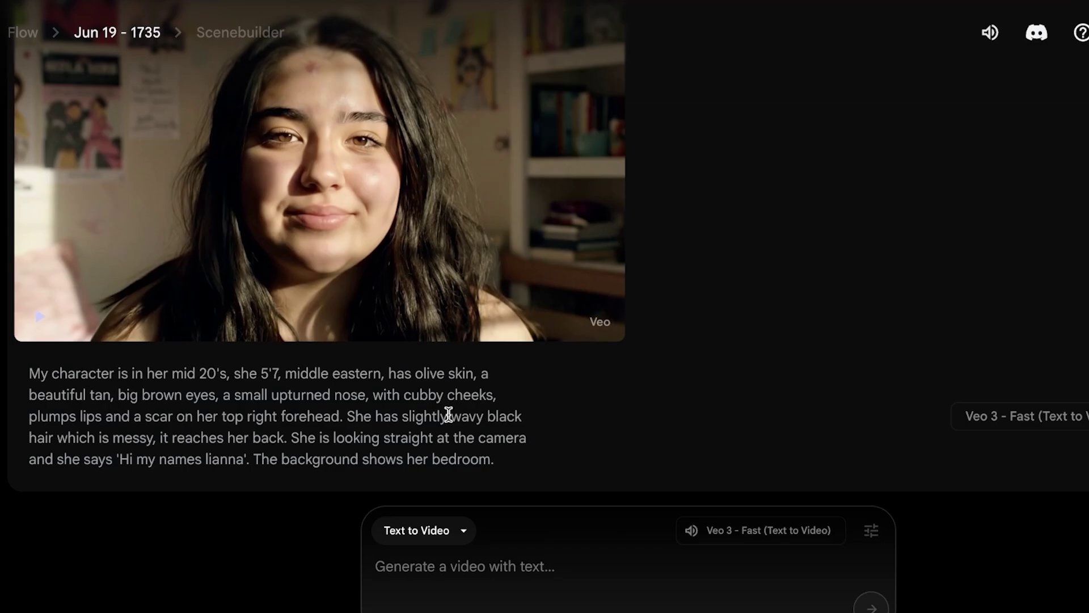
scroll(687, 314, "up", 3)
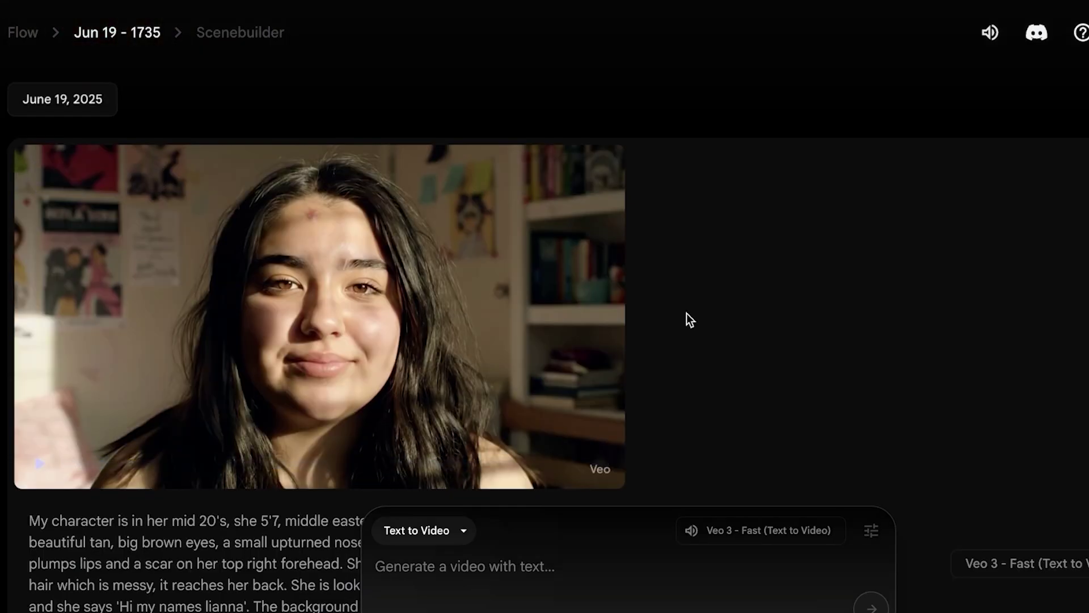
scroll(687, 313, "down", 3)
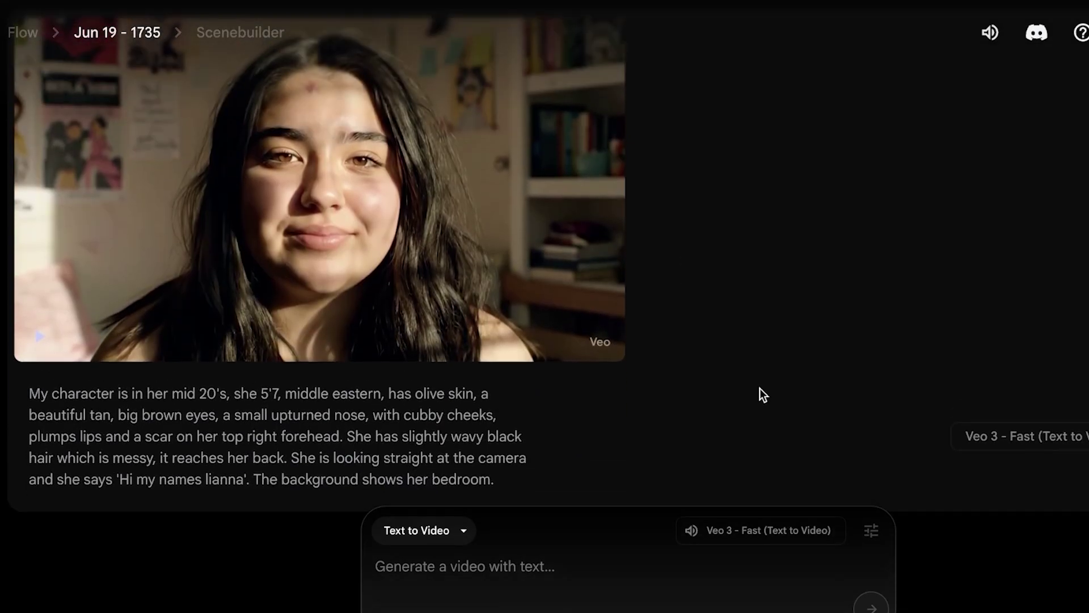
scroll(760, 388, "up", 3)
scroll(323, 292, "down", 1)
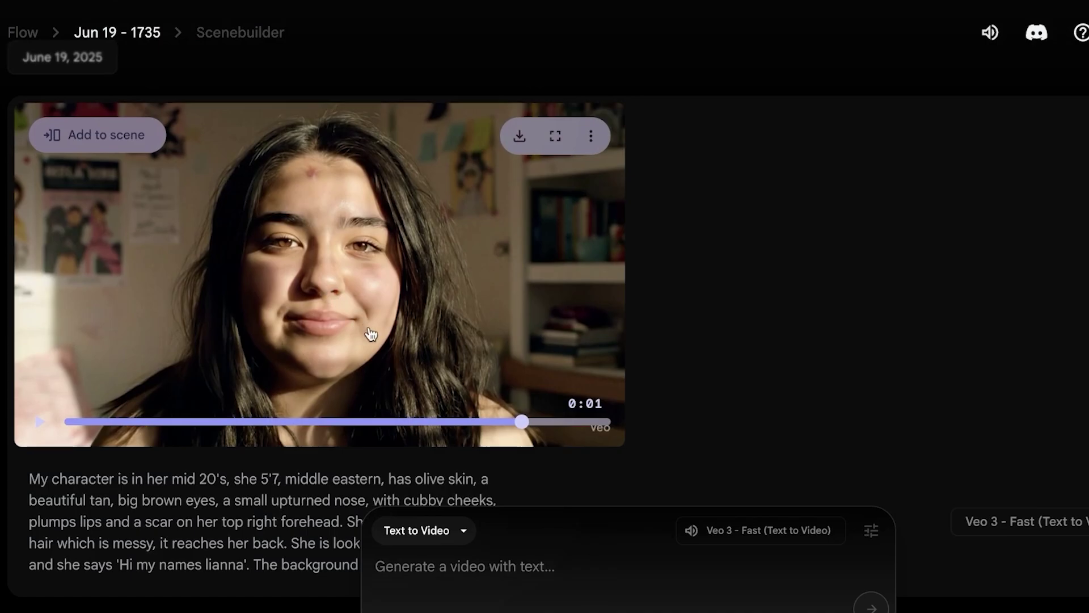
scroll(374, 340, "down", 1)
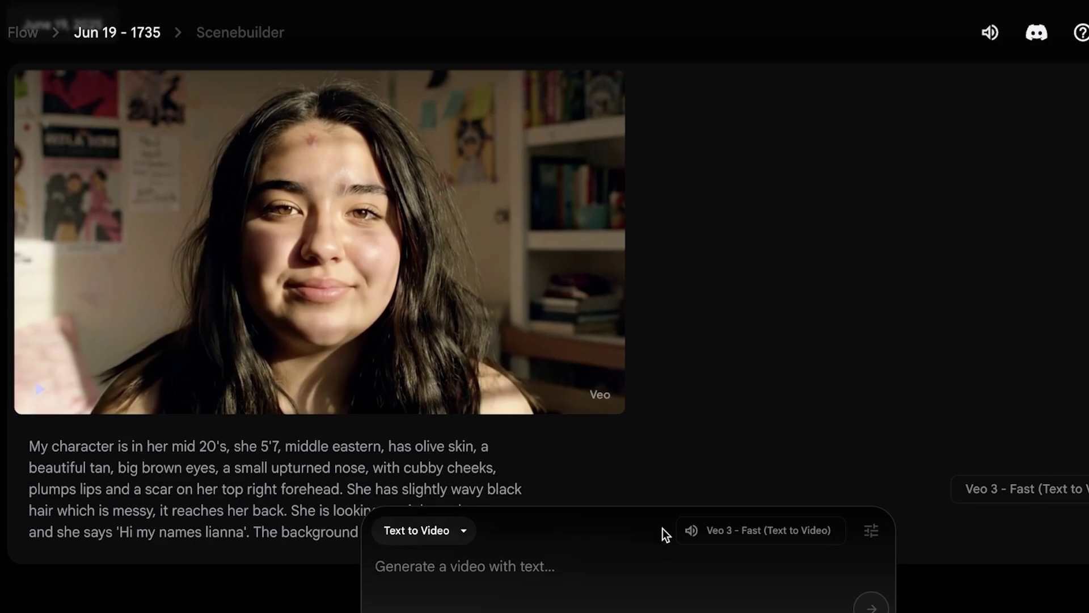
scroll(188, 255, "up", 1)
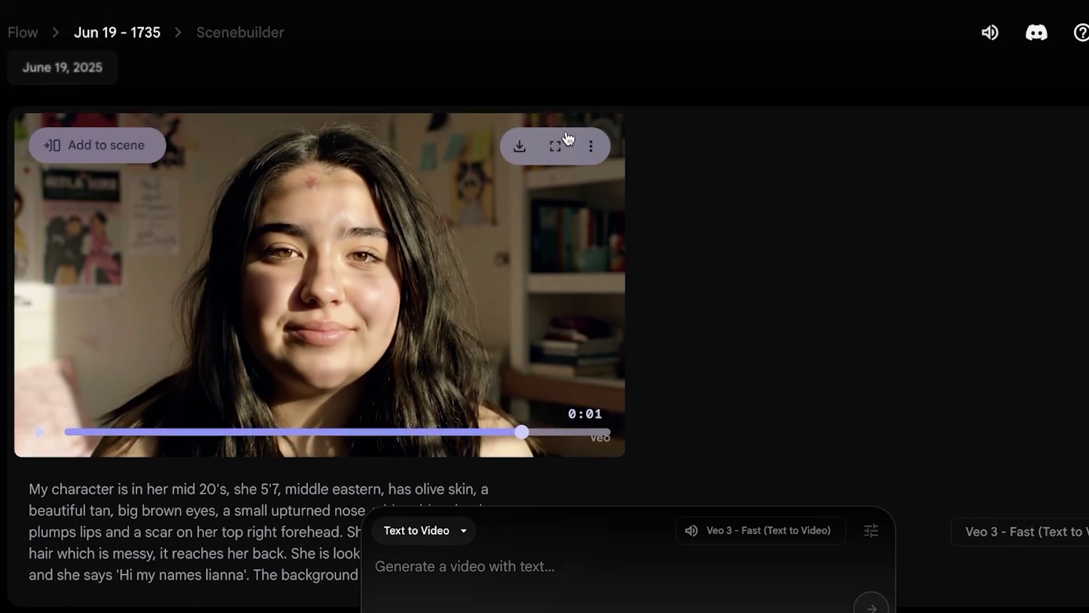
left_click(590, 145)
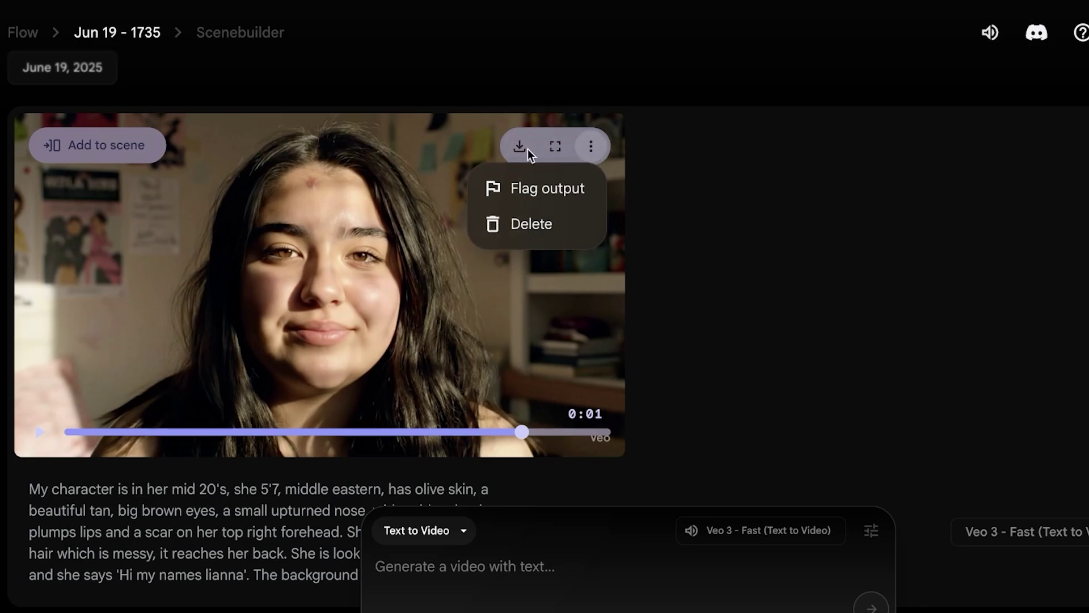
left_click(483, 120)
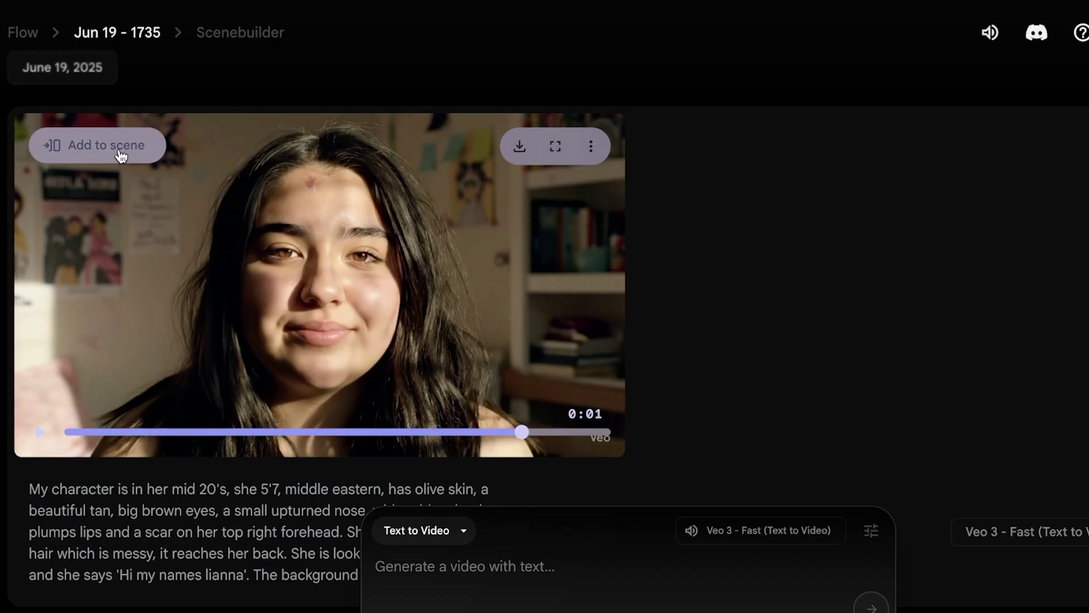
Step: Add the bedroom clip to the scene timeline and try, then discard, a Jump to shot
left_click(120, 153)
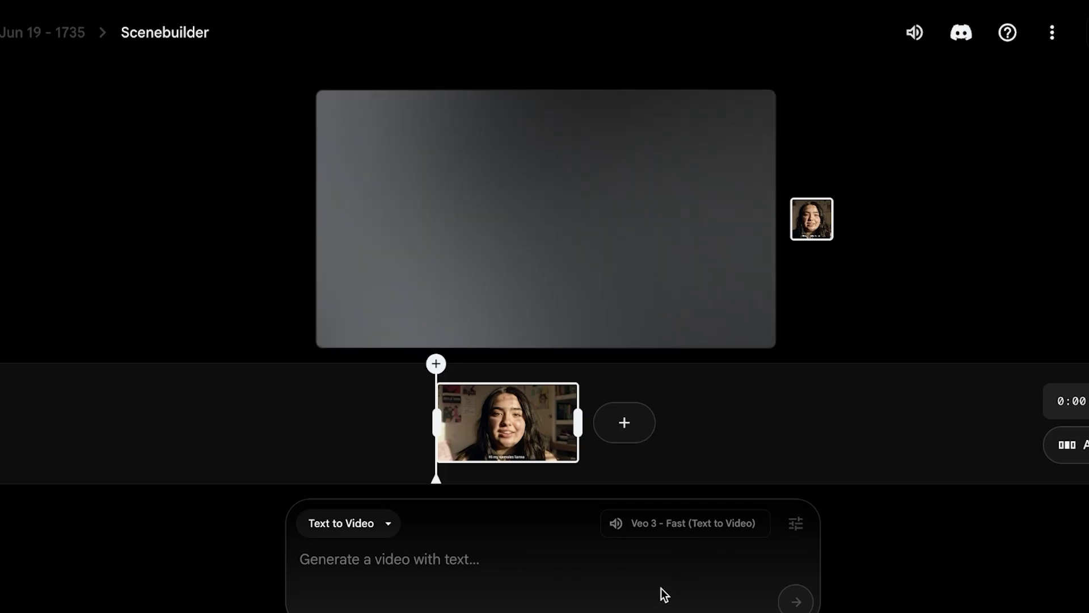
left_click(624, 422)
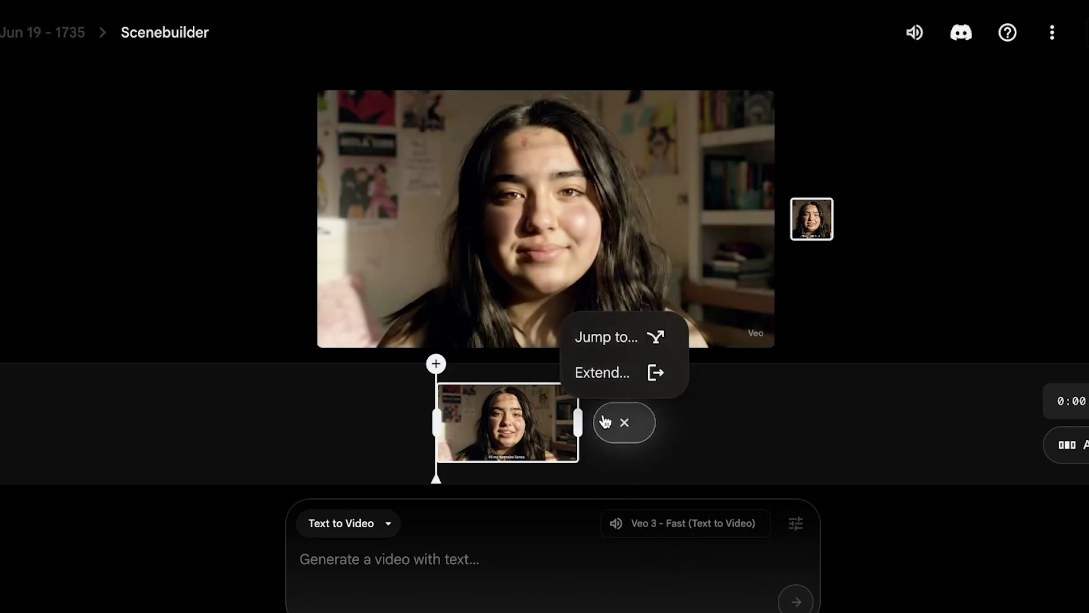
left_click(606, 337)
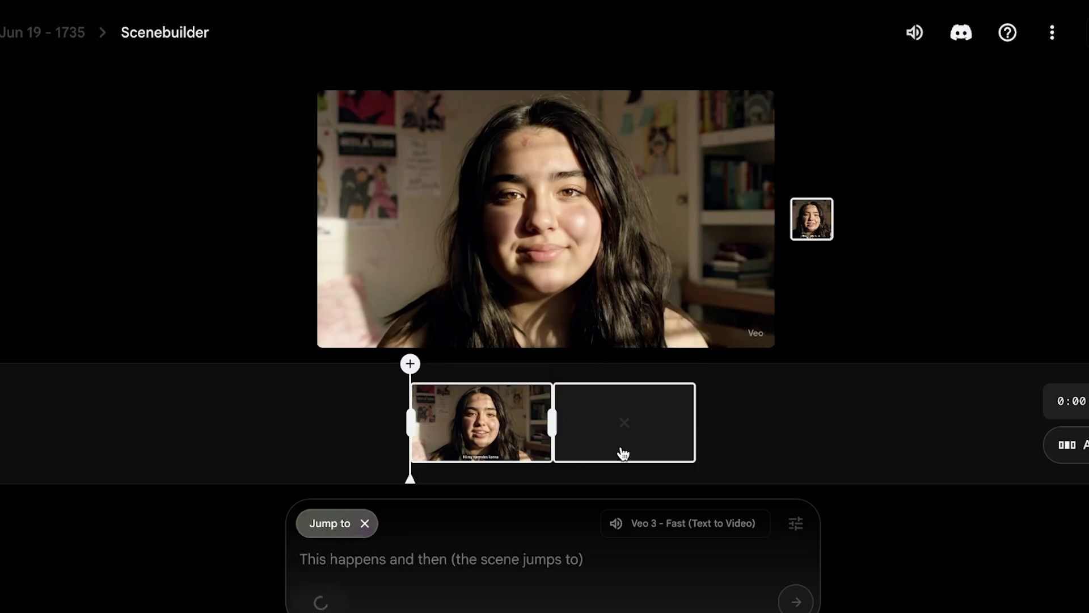
left_click(697, 409)
Step: After more trial shots, set up an Extend shot following the bedroom clip
left_click(623, 422)
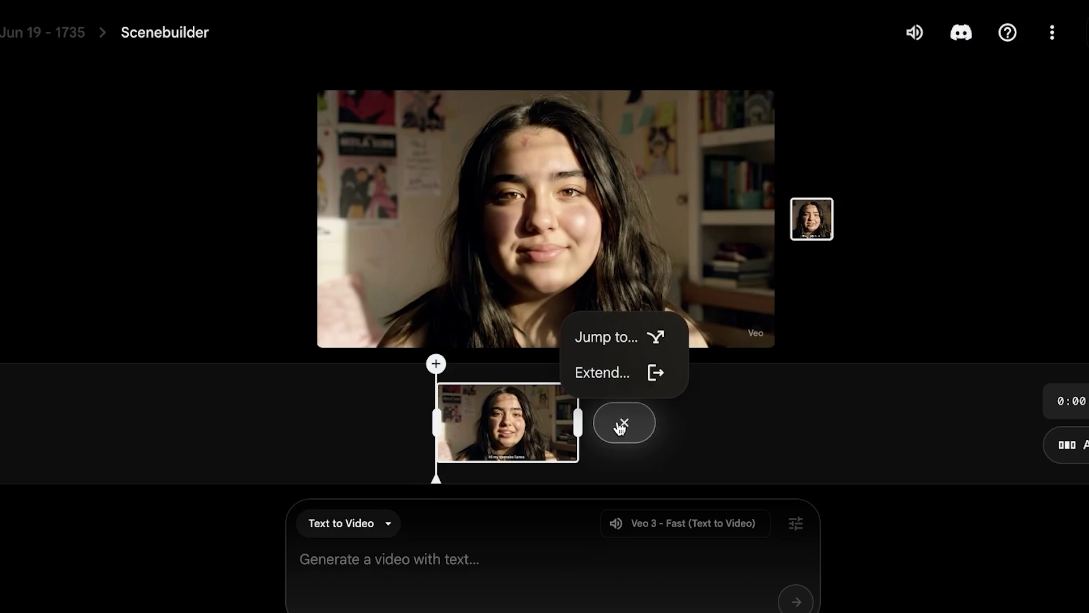
left_click(602, 372)
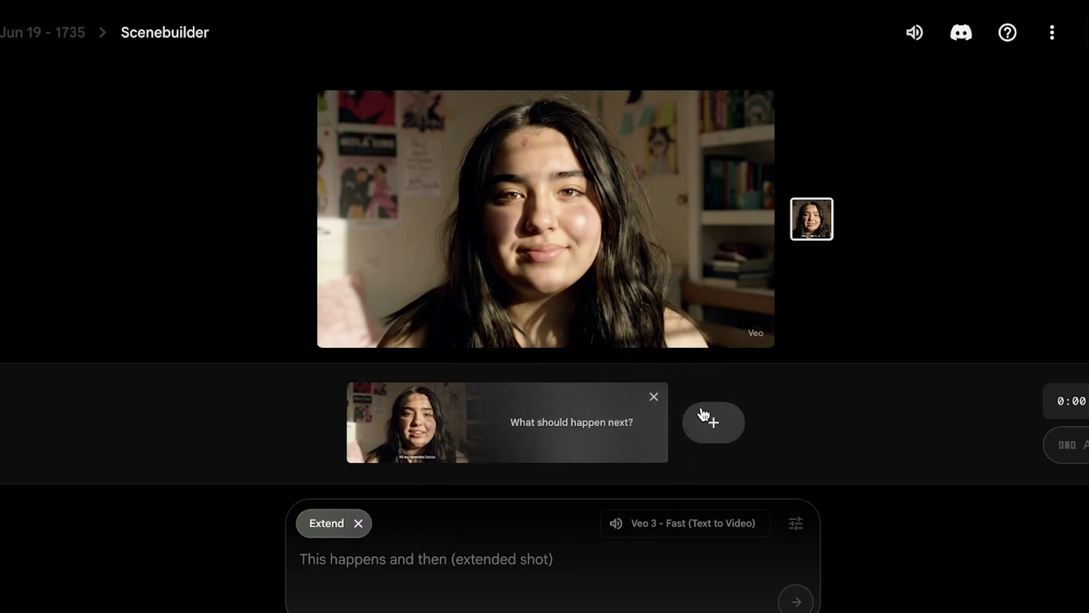
left_click(710, 423)
left_click(630, 425)
left_click(626, 423)
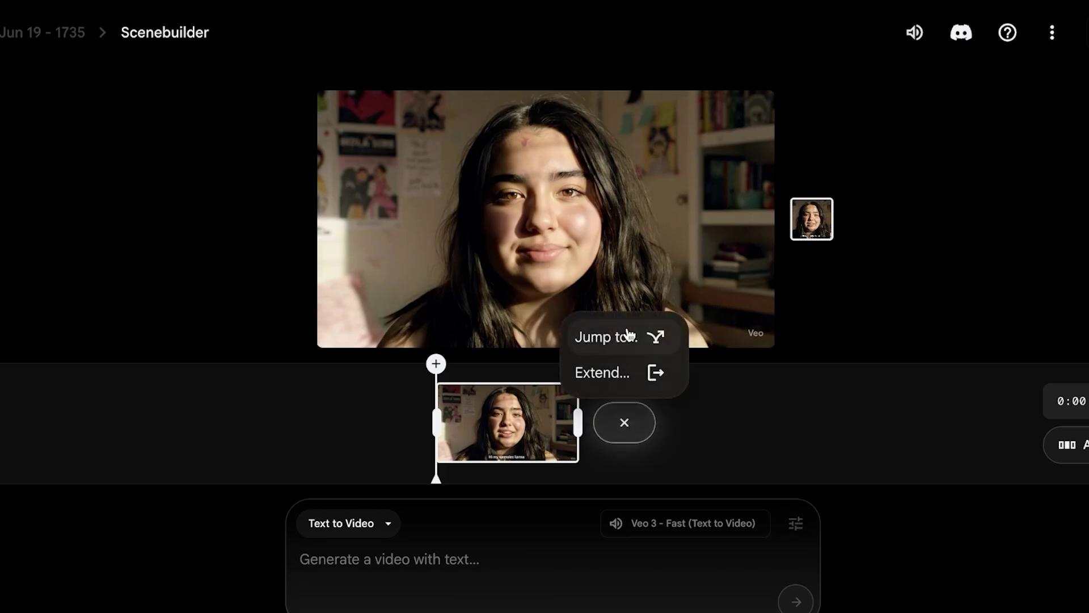
left_click(607, 336)
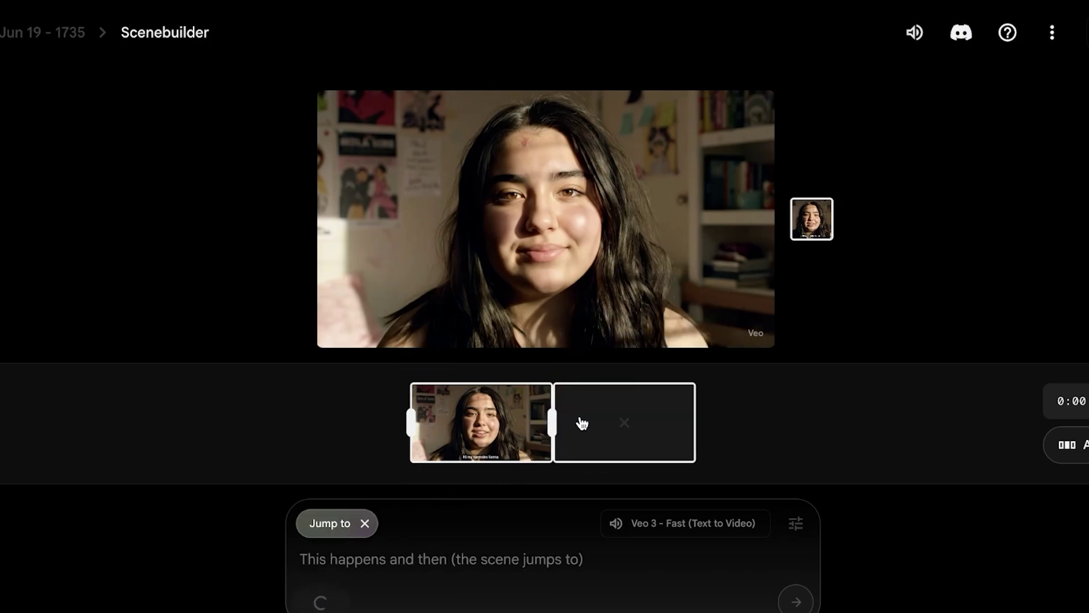
left_click(621, 423)
left_click(621, 426)
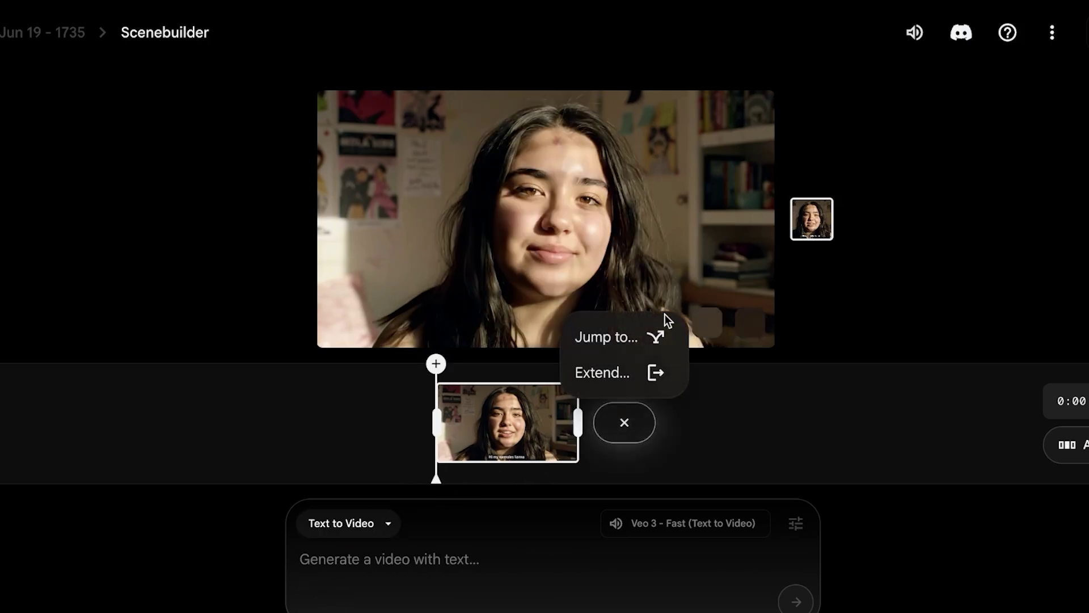
left_click(631, 368)
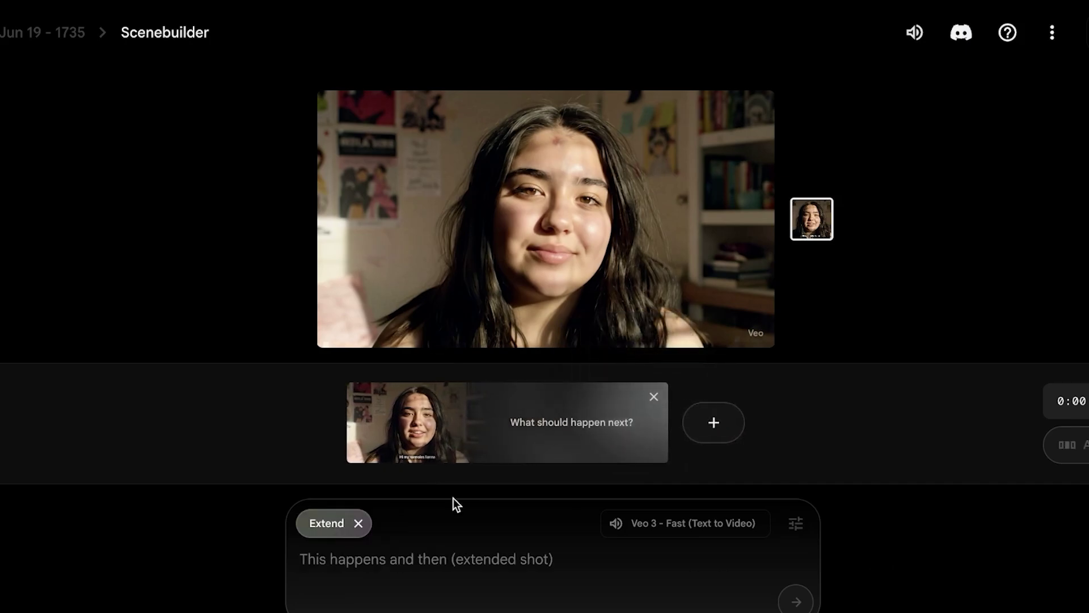
Step: Write the prompt: the girl walks out of her room saying 'welcome to liannas homes'
left_click(353, 559)
type("The s")
key("BackSpace")
type("gril ")
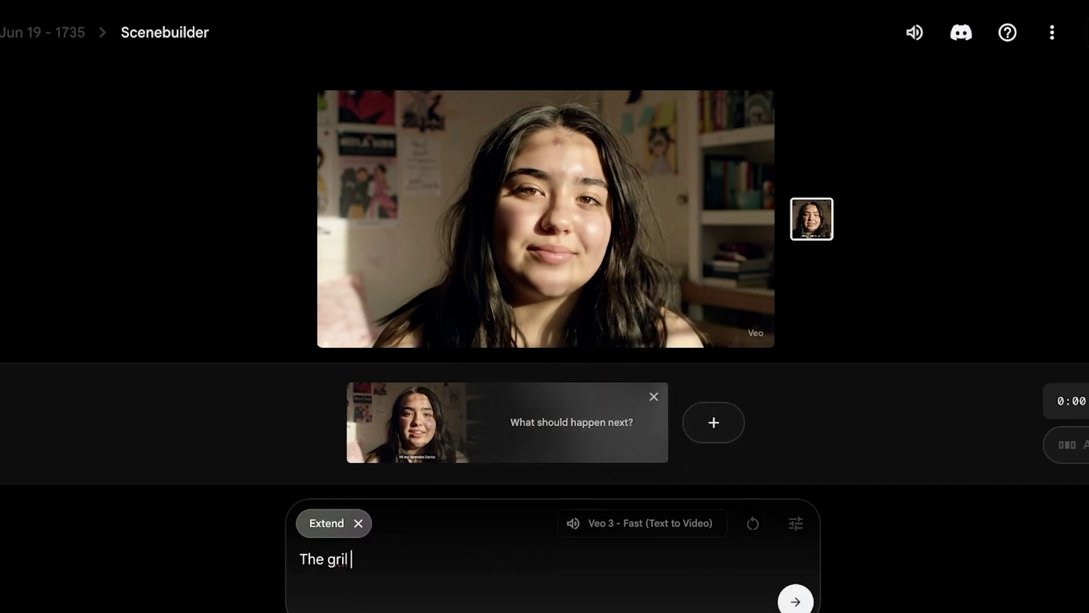
type("rl stands up and a")
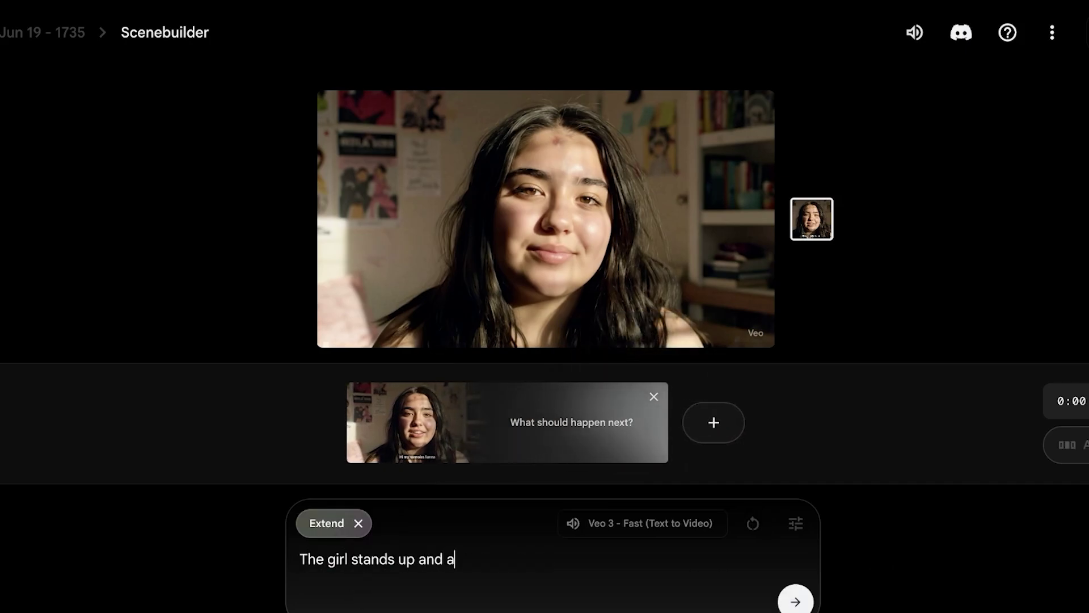
key("BackSpace")
type("walks to her")
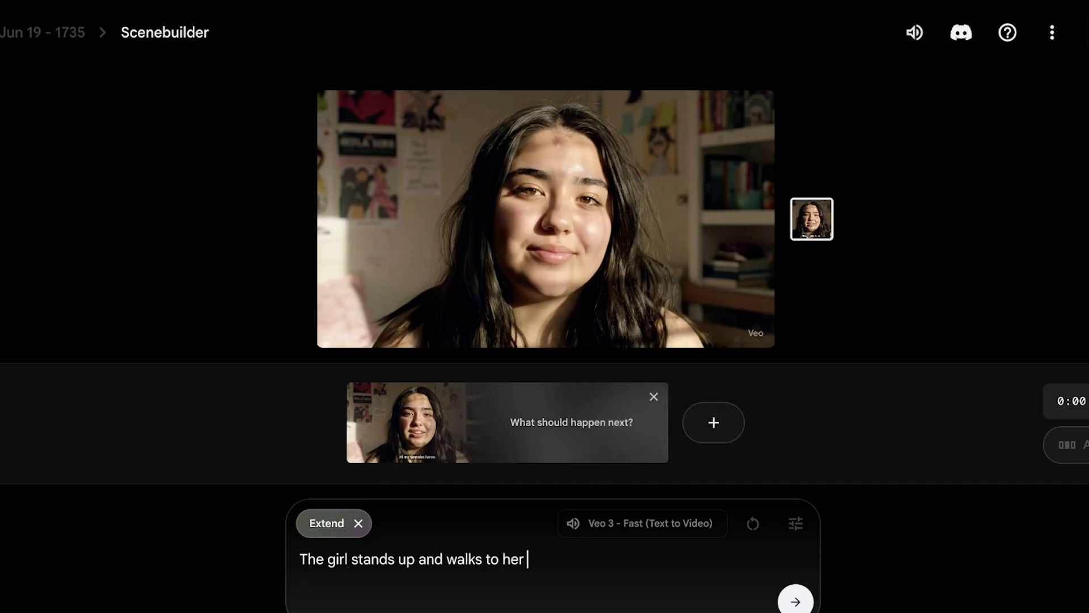
type("desk")
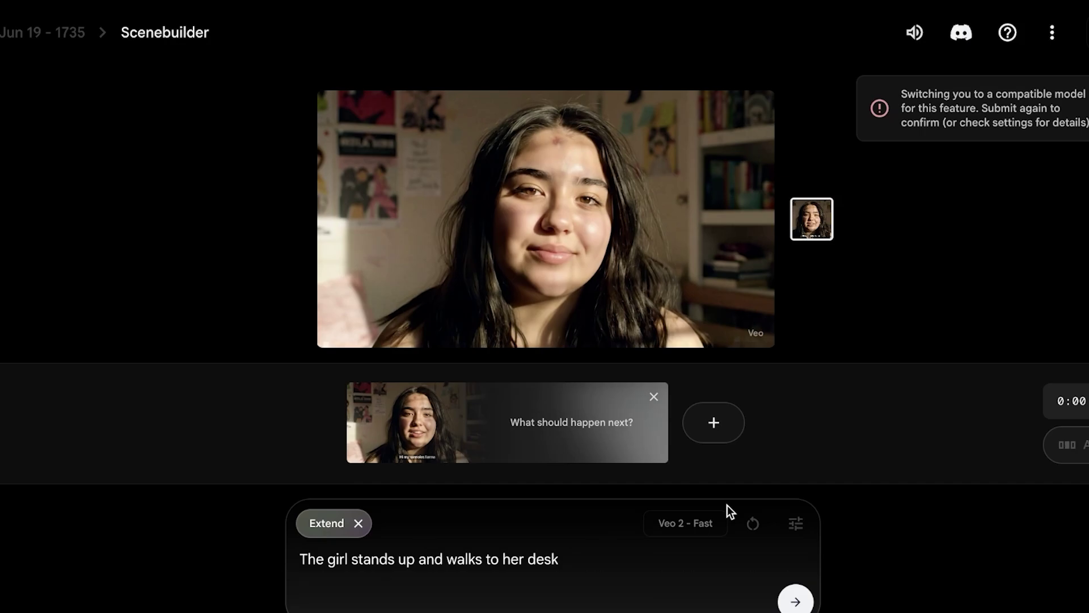
key("Return")
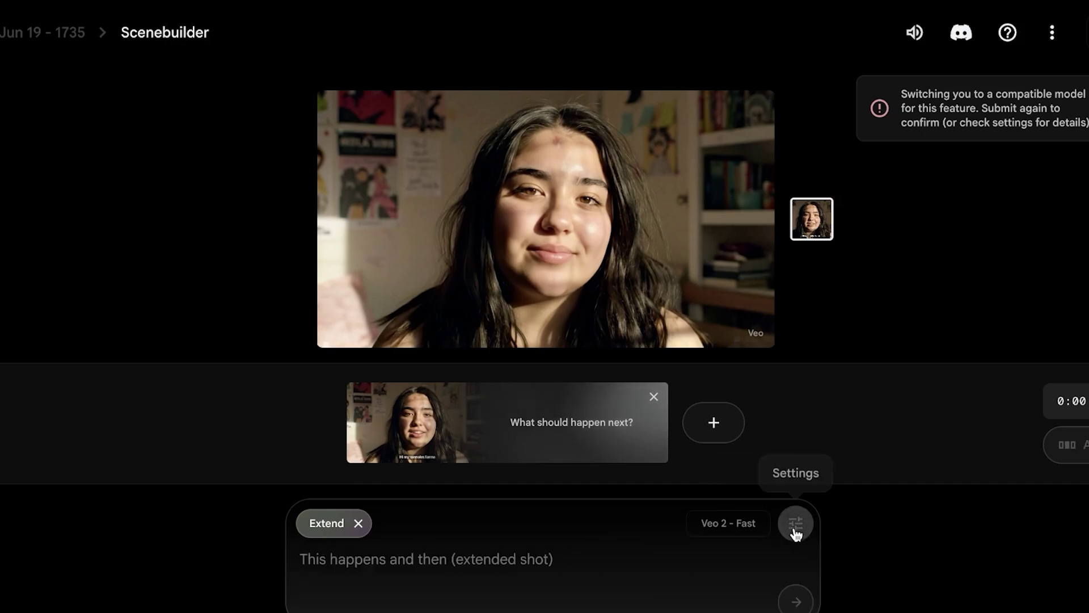
Step: Switch the generation model to Veo 3 - Fast
left_click(796, 523)
left_click(775, 421)
left_click(609, 269)
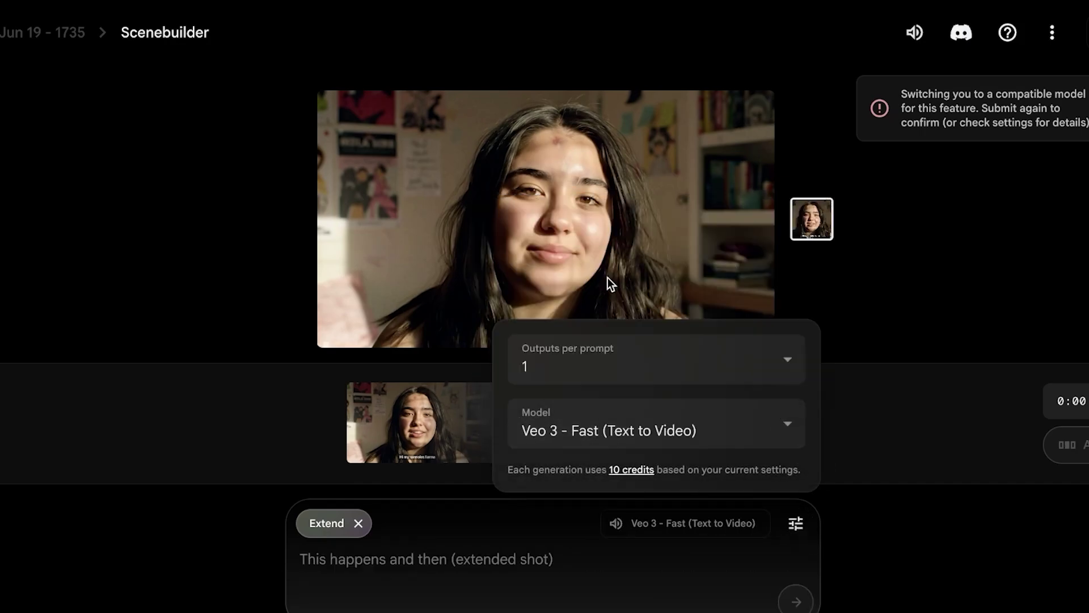
left_click(680, 555)
type("A")
Step: Fix typos in the prompt, including the word 'stands' and the mistyped ending
key("BackSpace")
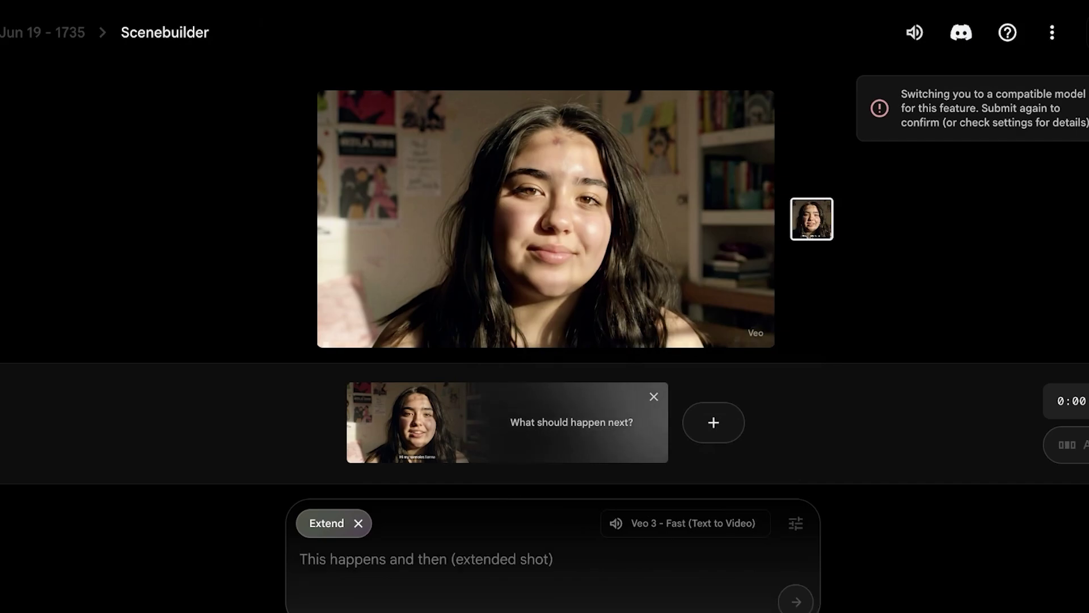
type("The gil")
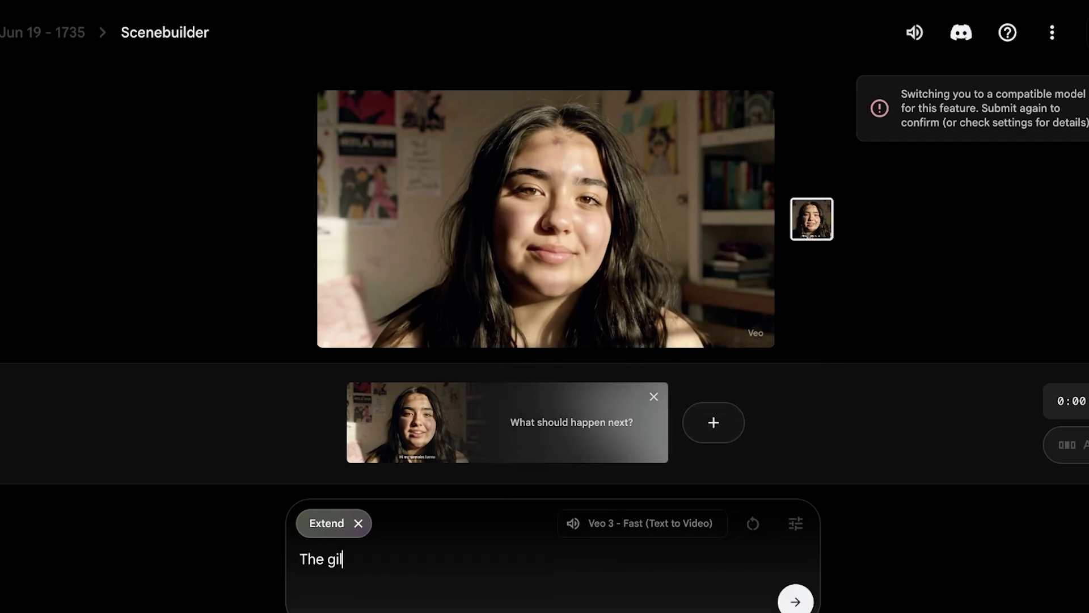
key("BackSpace")
type("rl stands up")
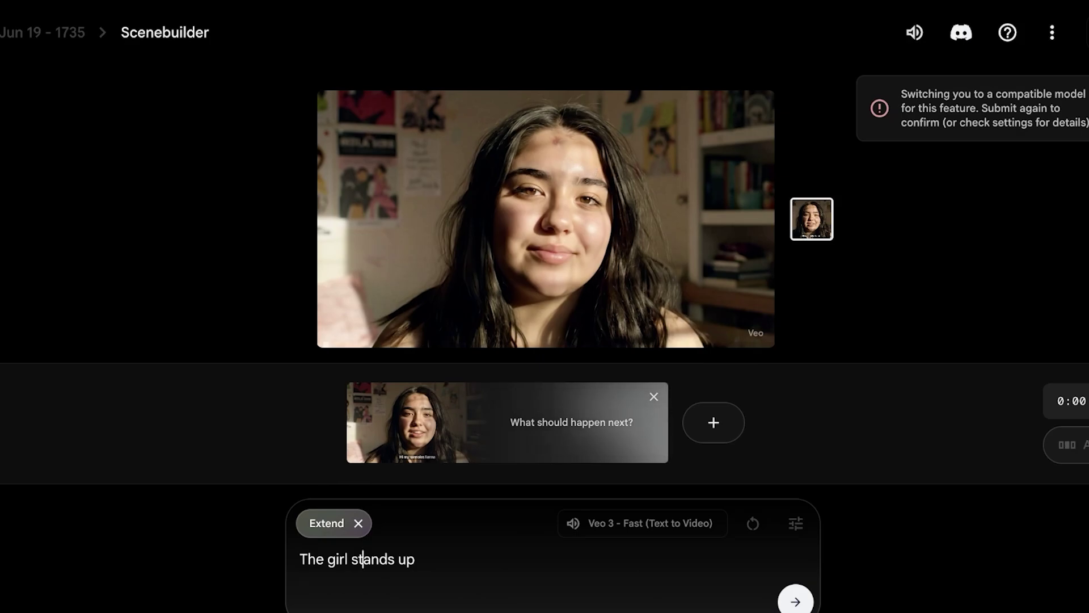
left_click(363, 559)
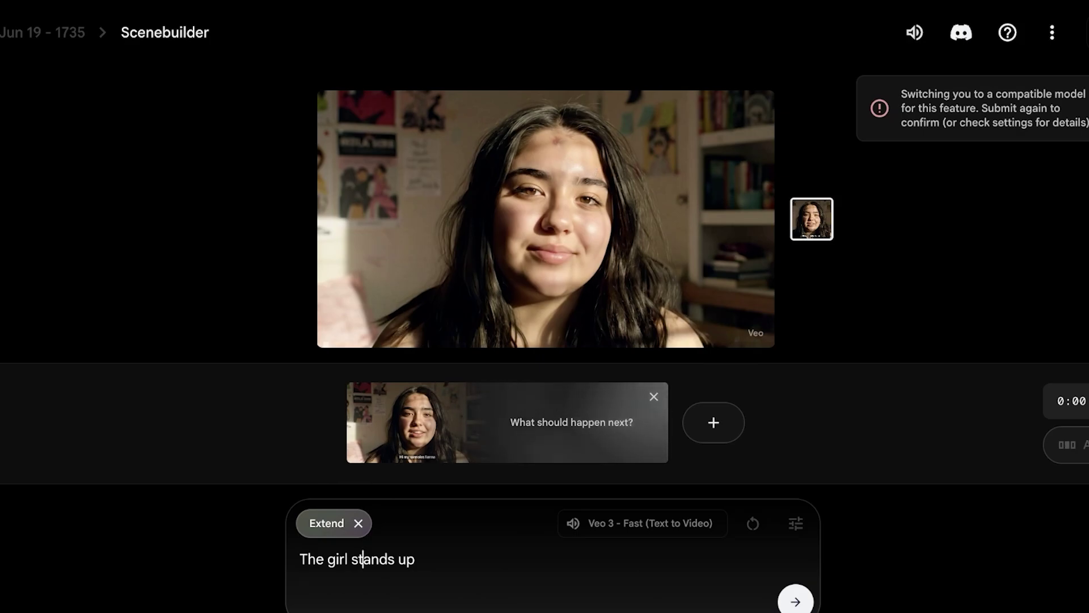
left_click(362, 560)
type("and")
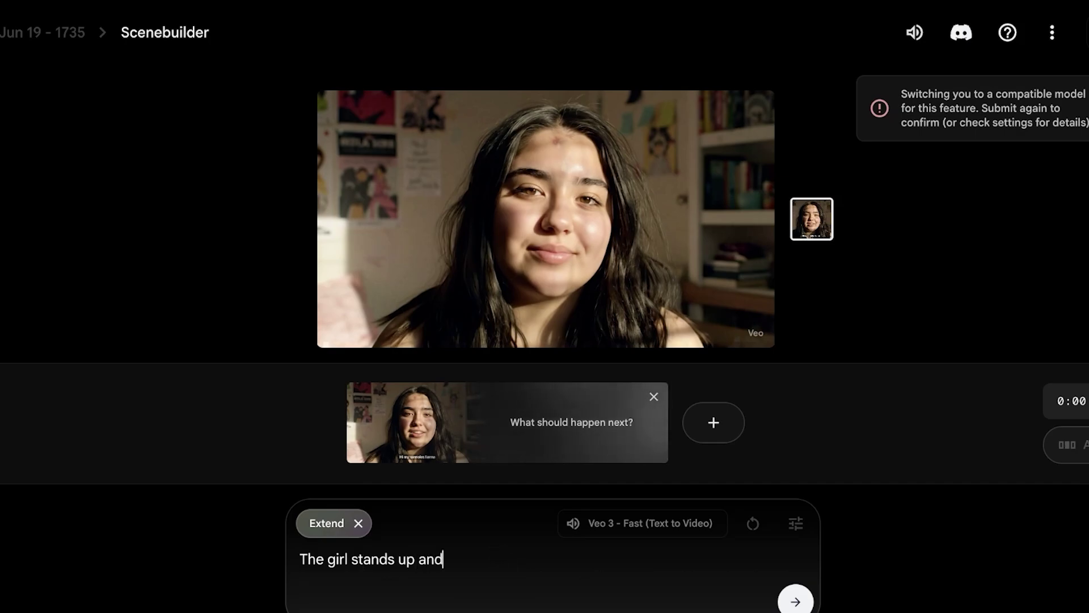
type(" walks out o")
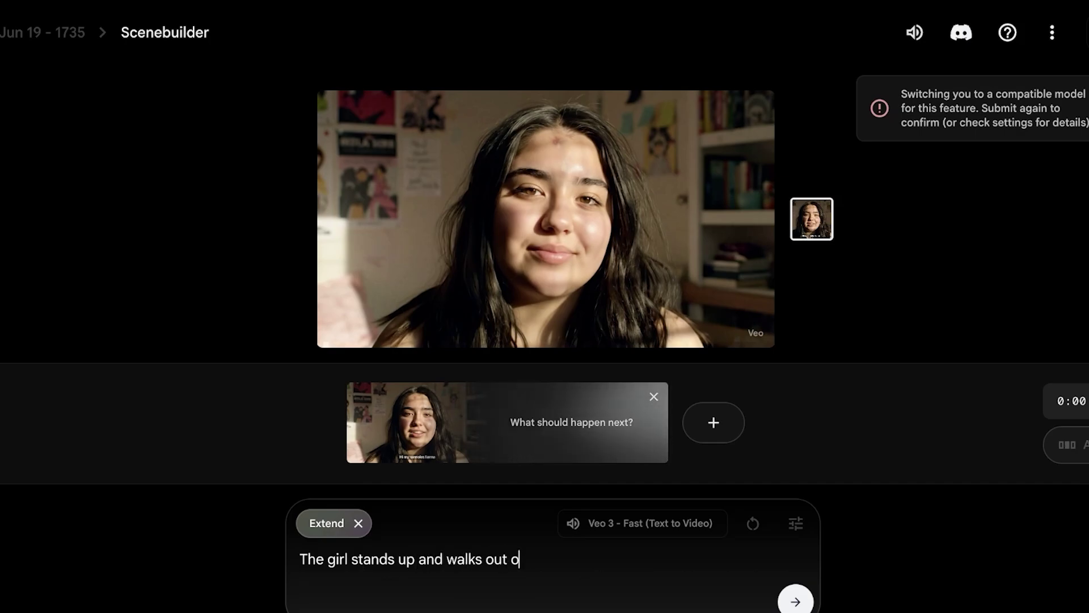
type("f her room to ")
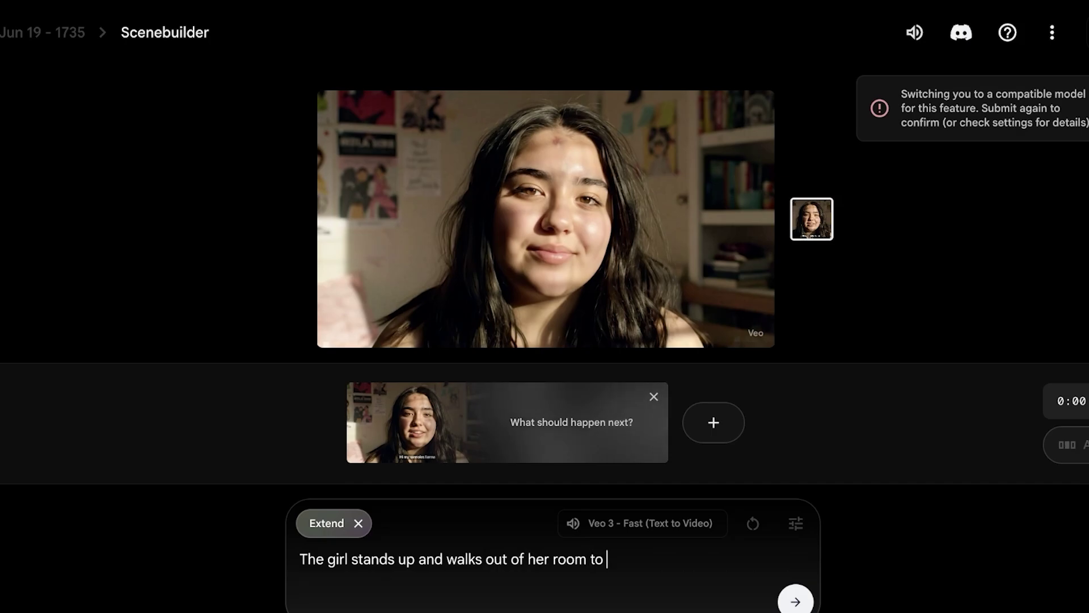
type("her house s")
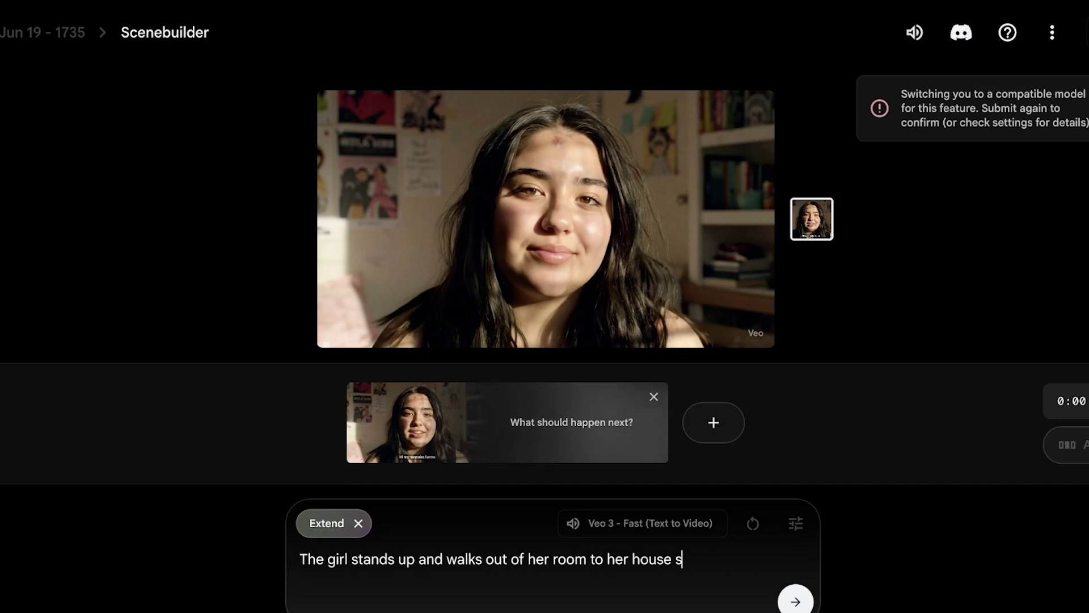
key("BackSpace")
type("and says 'welcome to ")
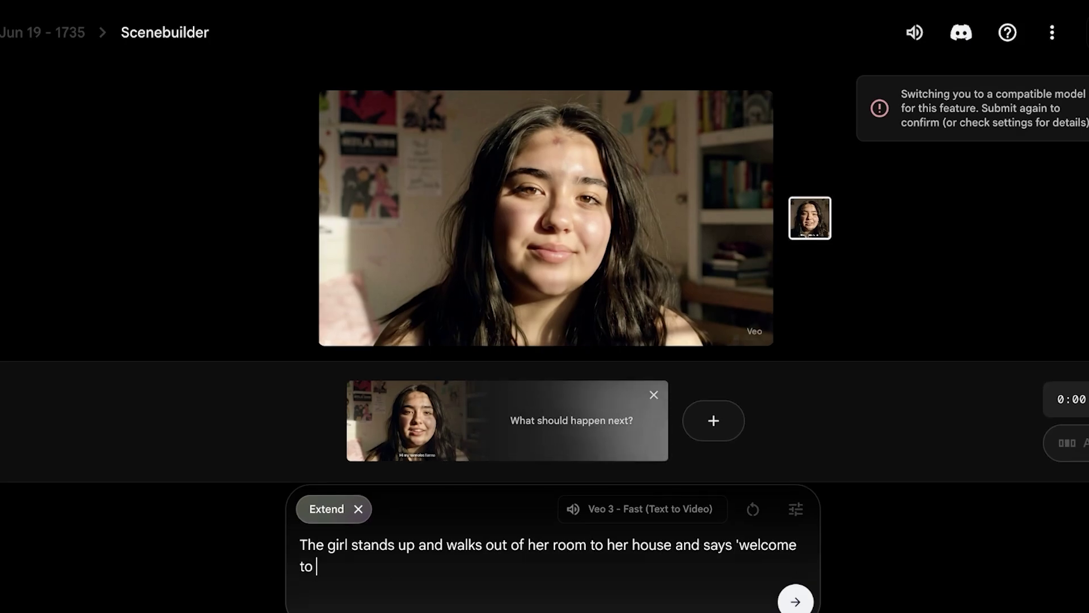
type("liannas s")
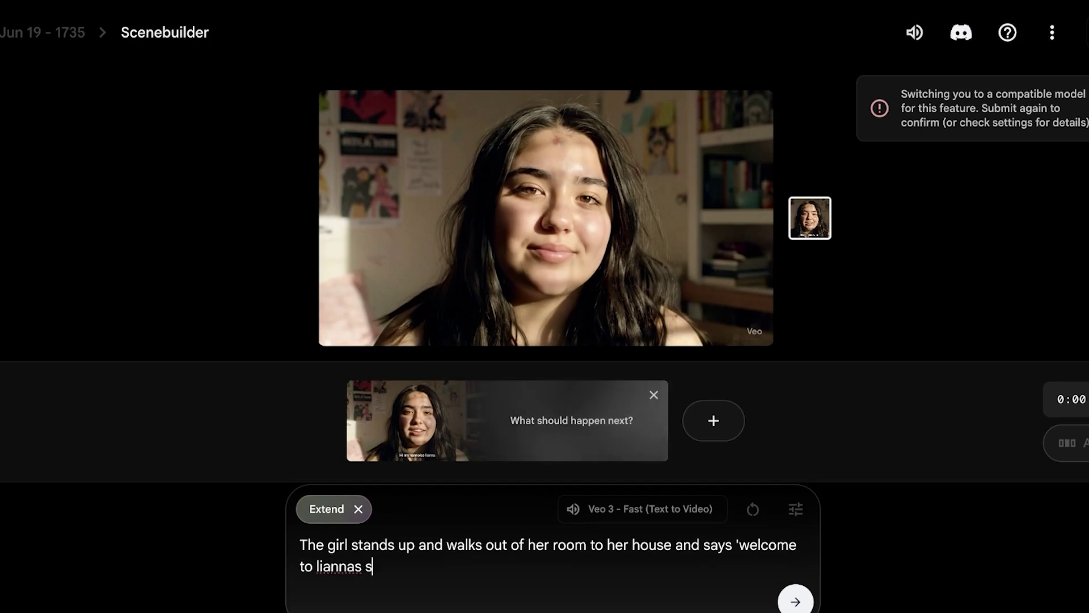
key("BackSpace")
key("BackSpace")
key("BackSpace")
type("h")
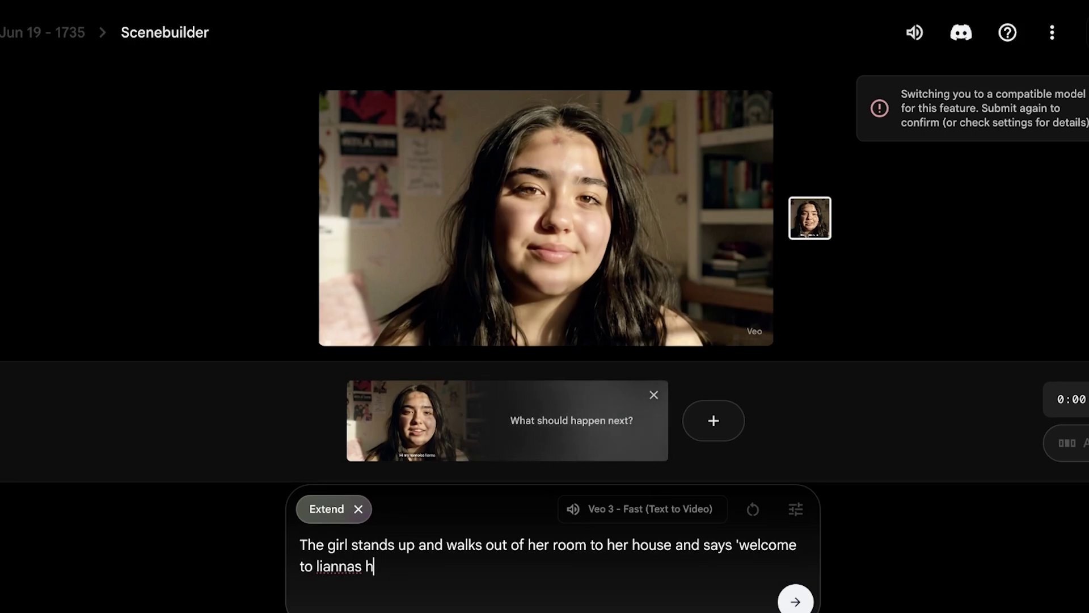
type("omes'")
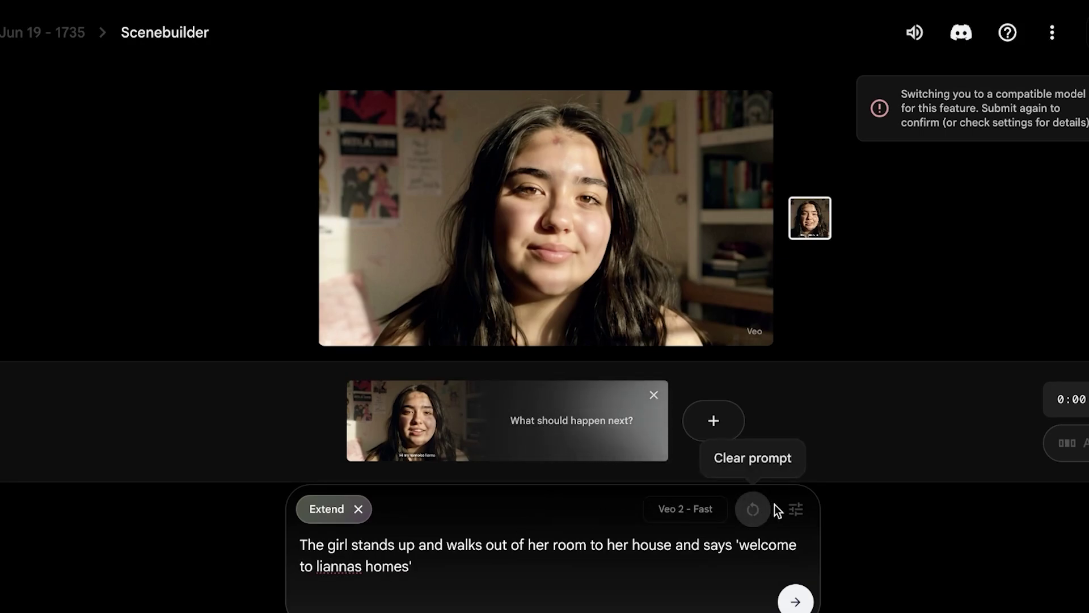
Step: Reselect Veo 3 - Fast (Text to Video) and generate the extension clip
left_click(795, 508)
left_click(711, 418)
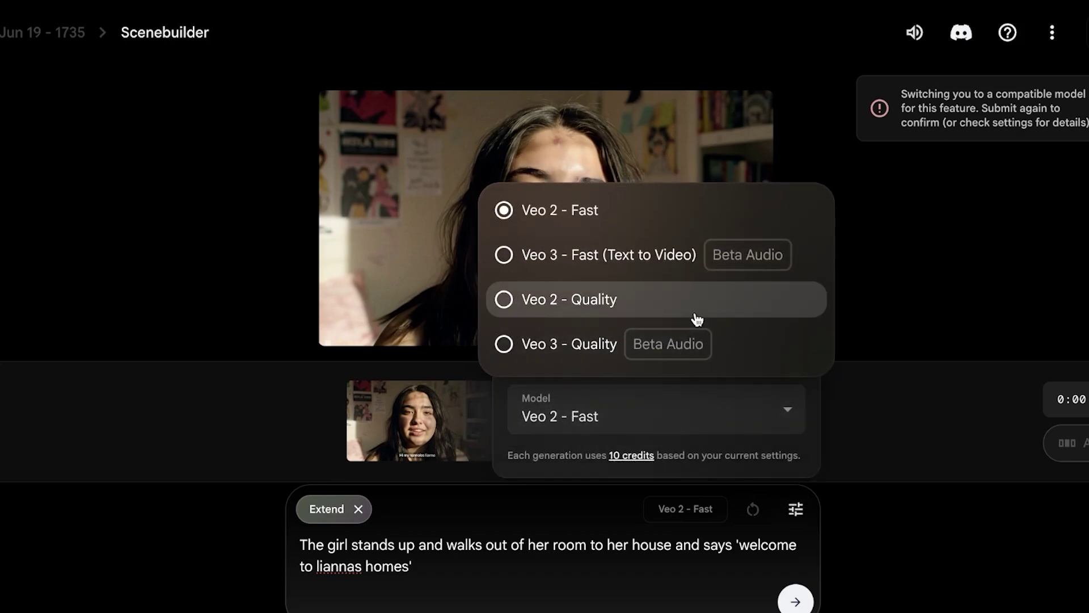
triple_click(628, 550)
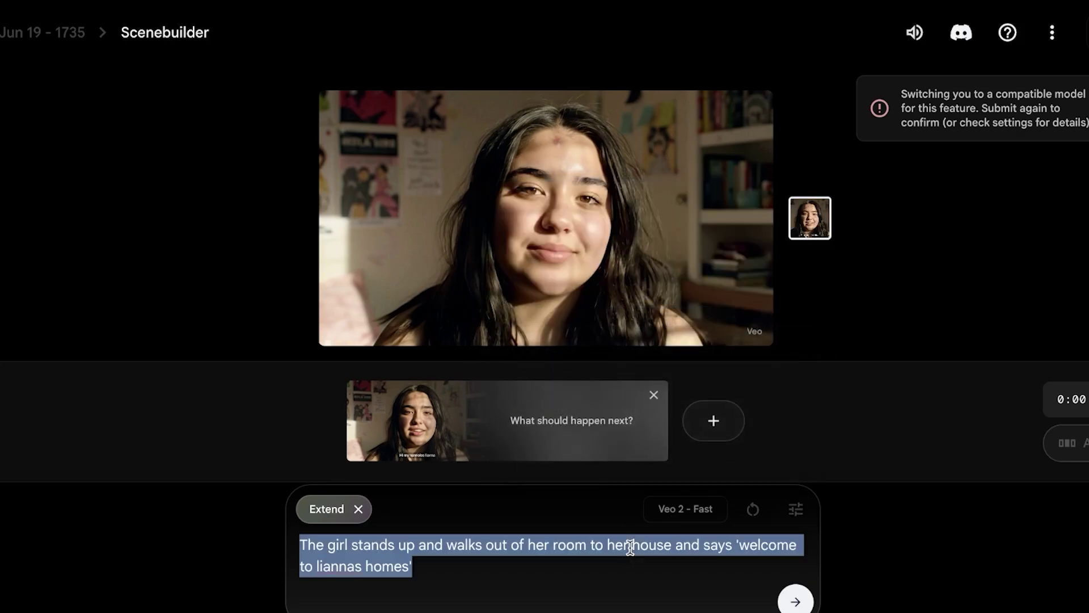
left_click(795, 509)
left_click(710, 416)
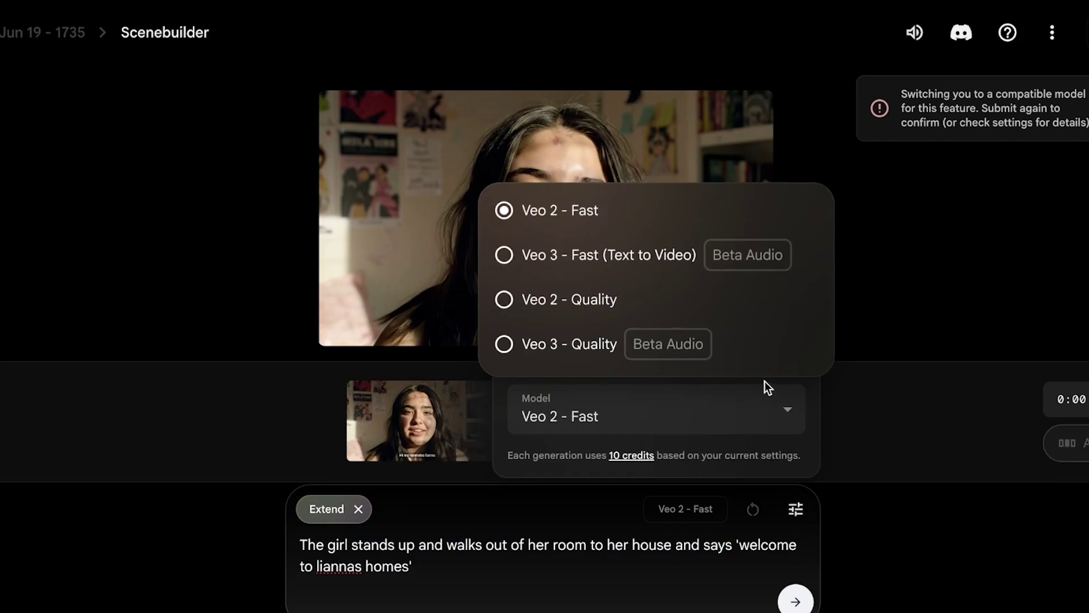
left_click(647, 255)
left_click(691, 572)
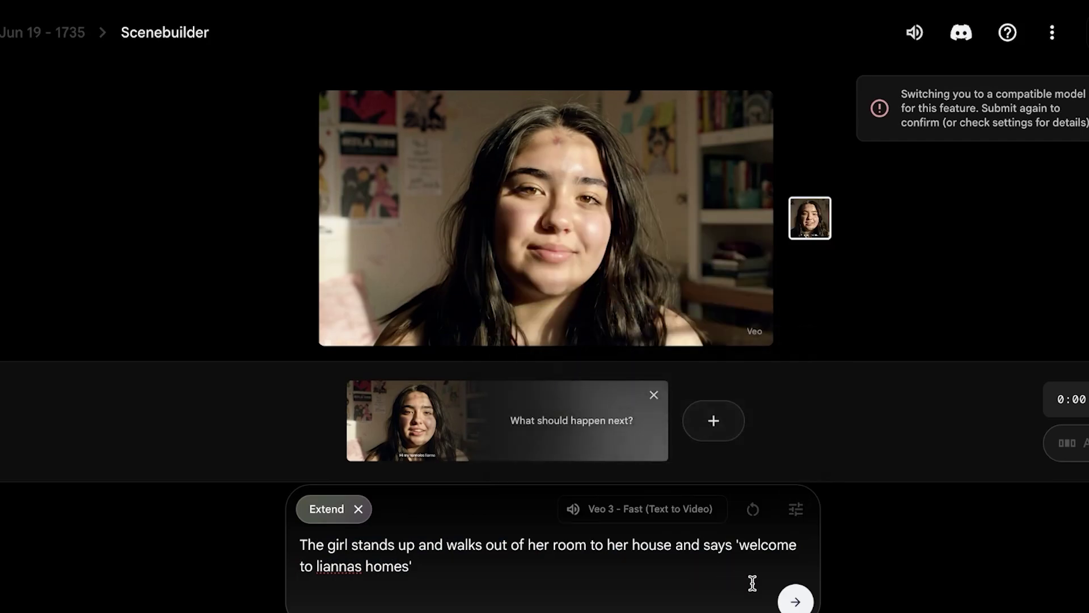
left_click(793, 600)
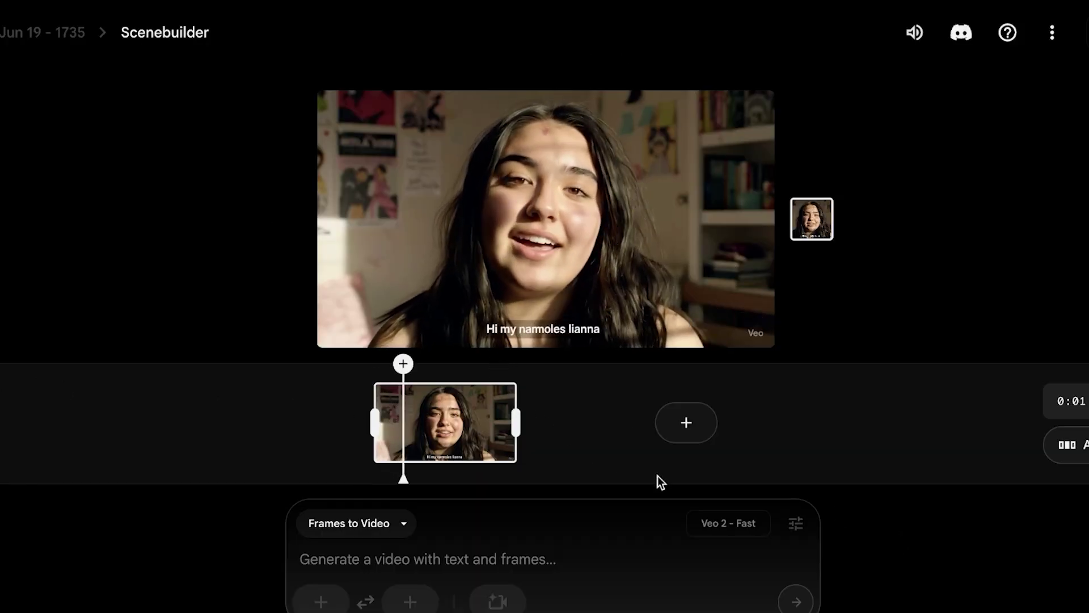
Step: Queue an Extend shot after the bedroom clip and erase the stray prompt text
left_click(709, 427)
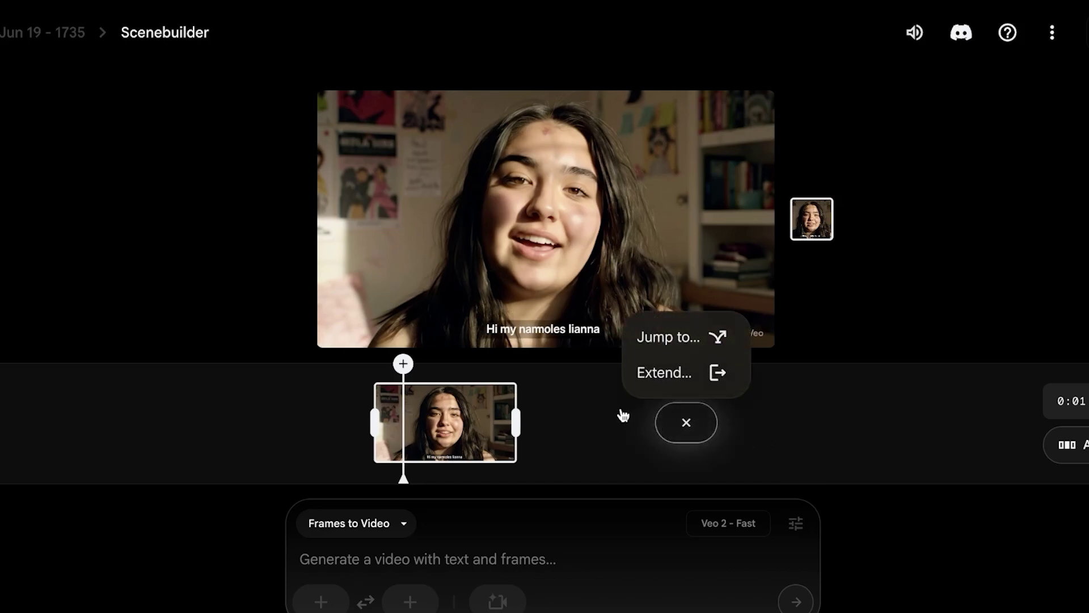
left_click(545, 425)
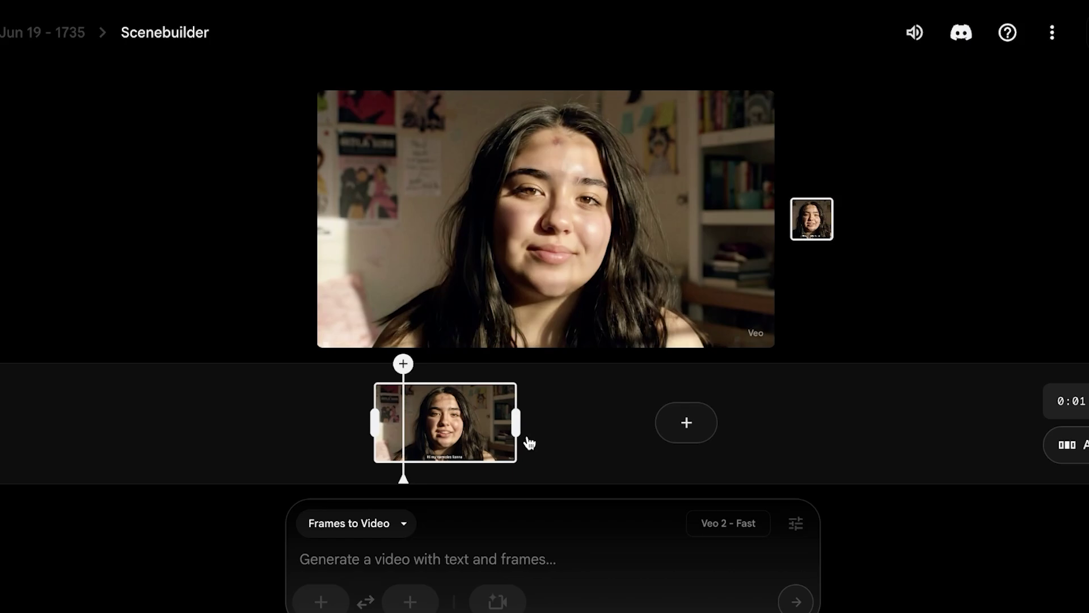
left_click(664, 427)
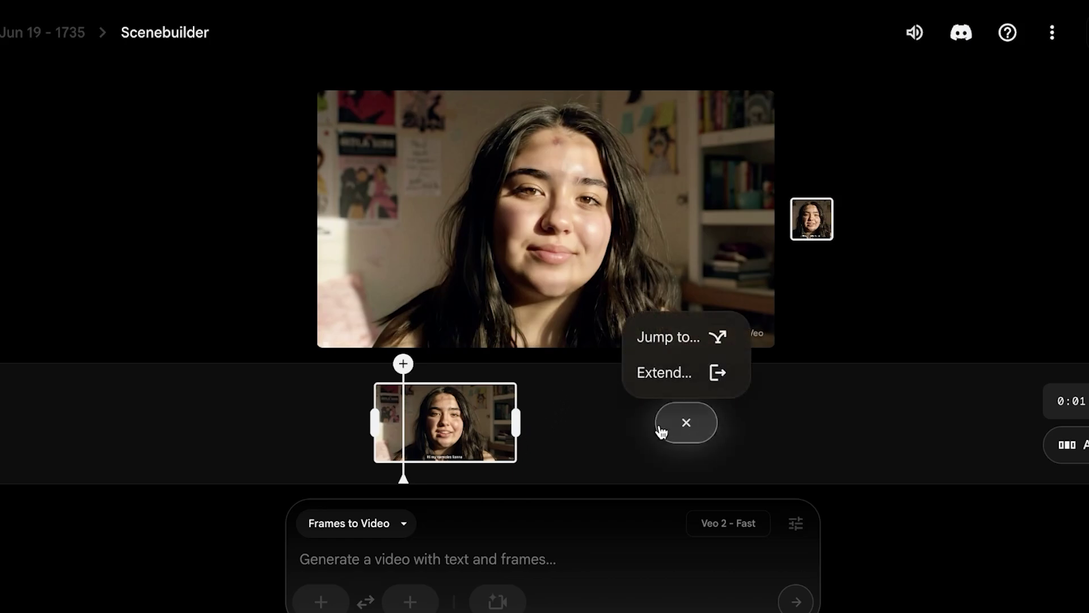
left_click(665, 372)
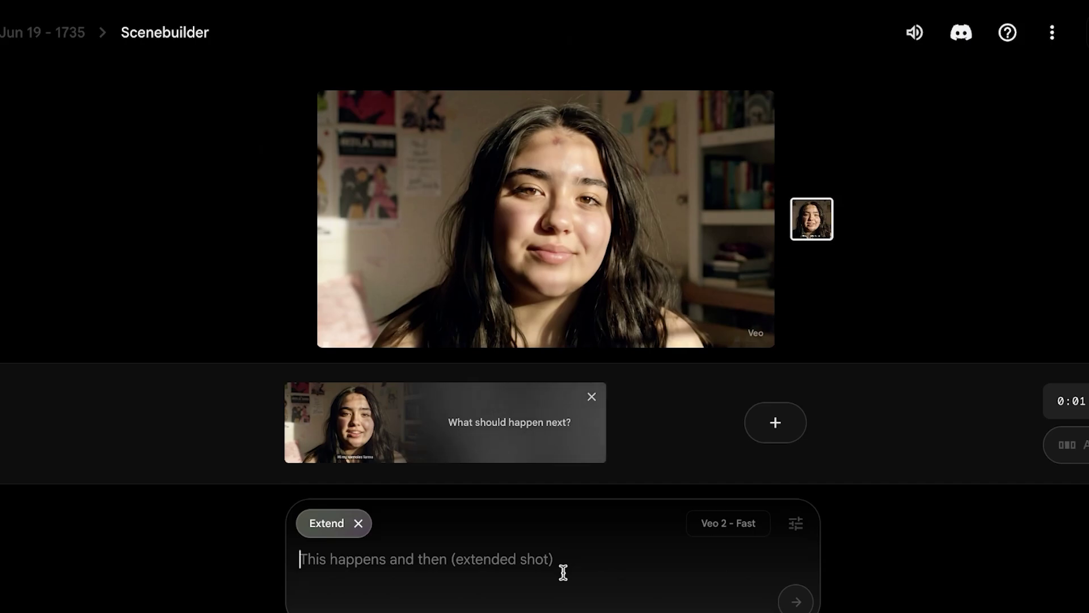
type("a")
key("BackSpace")
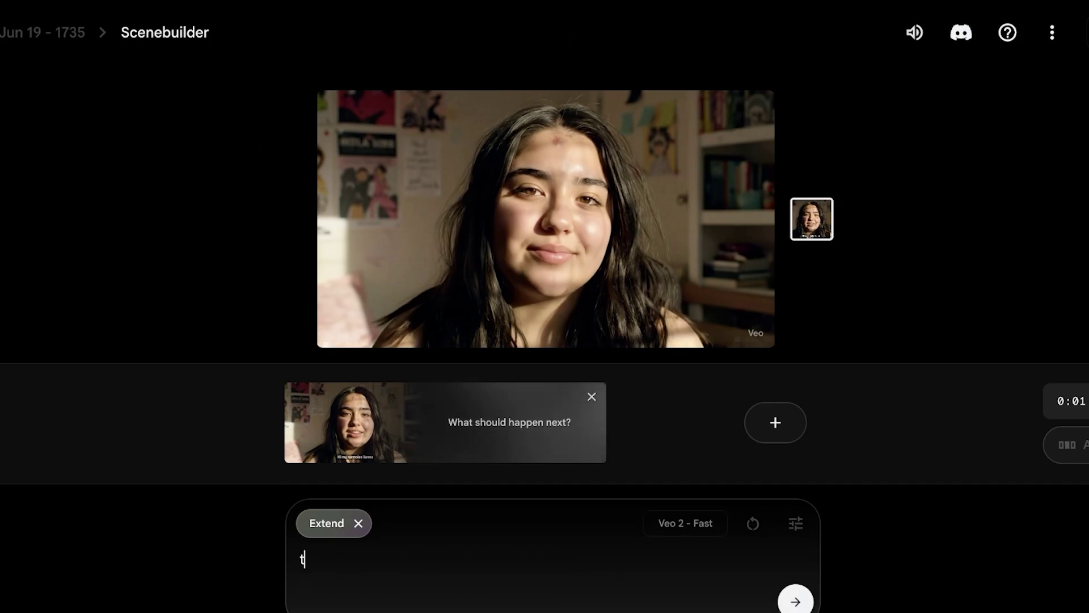
type("the")
key("BackSpace")
key("BackSpace")
key("BackSpace")
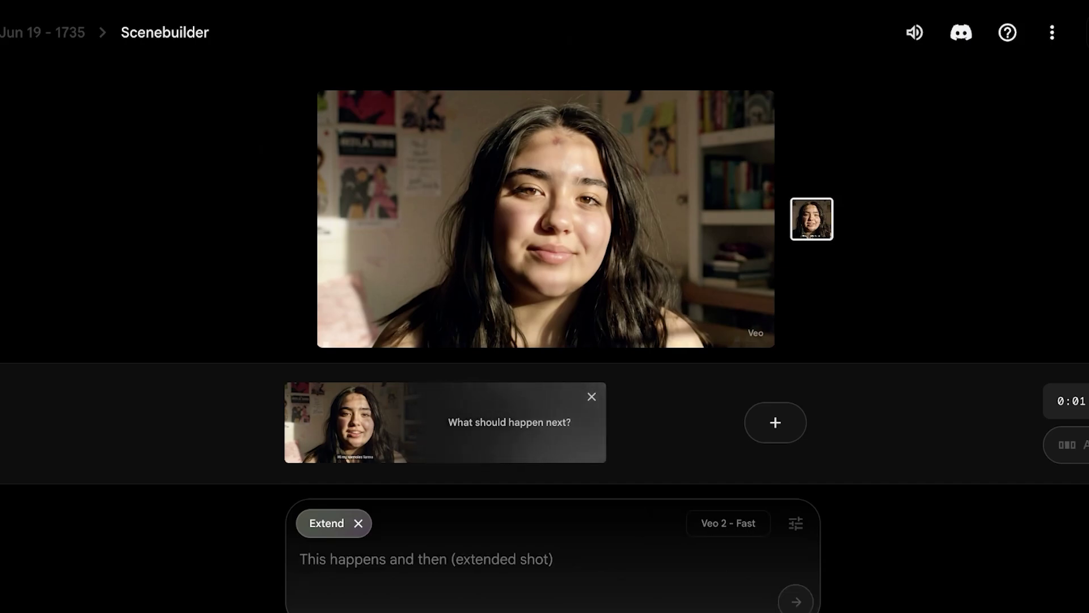